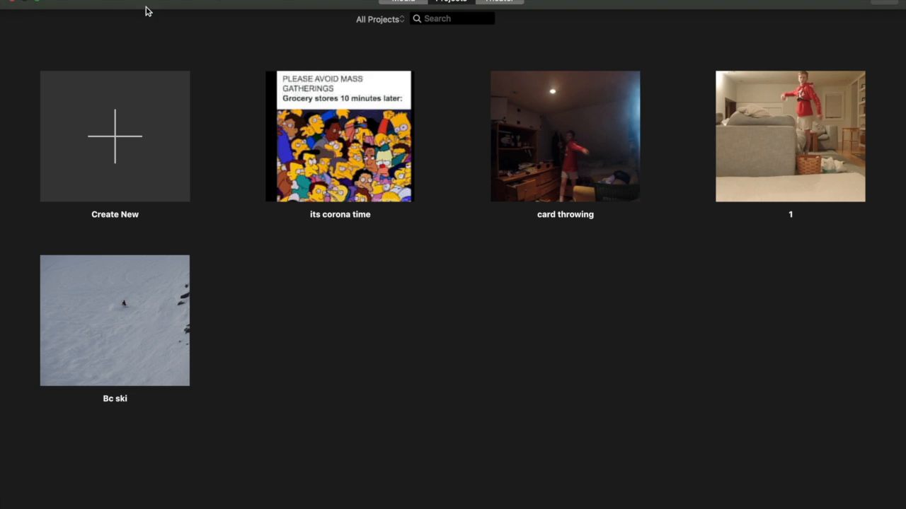
- Create a new movie project and show the media of My Movie 1
left_click(119, 137)
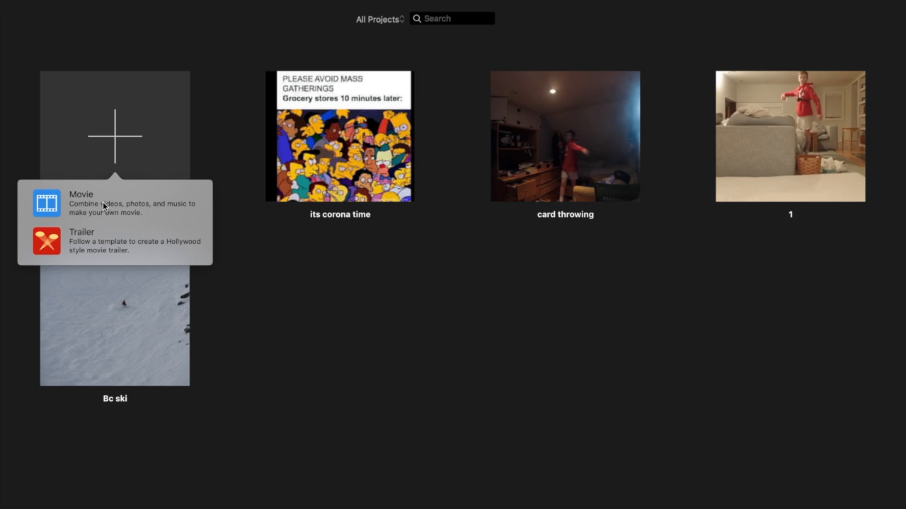
left_click(103, 205)
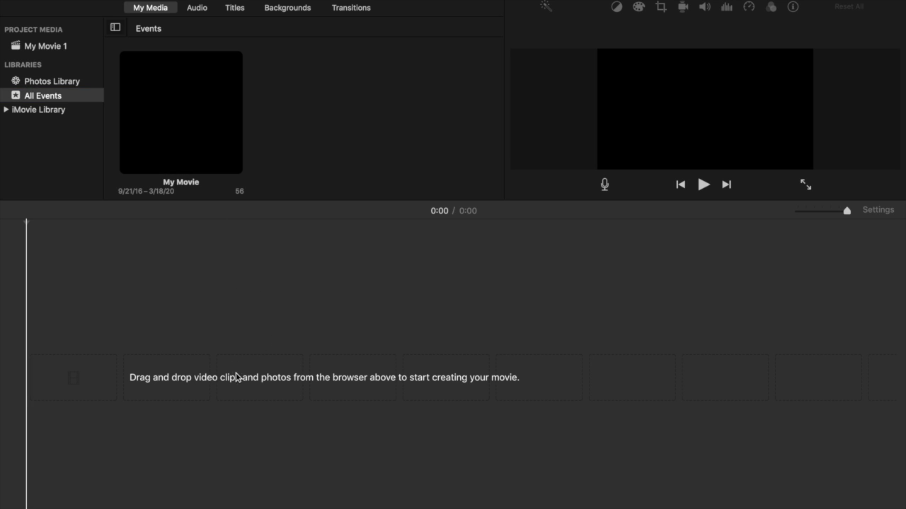
left_click(75, 47)
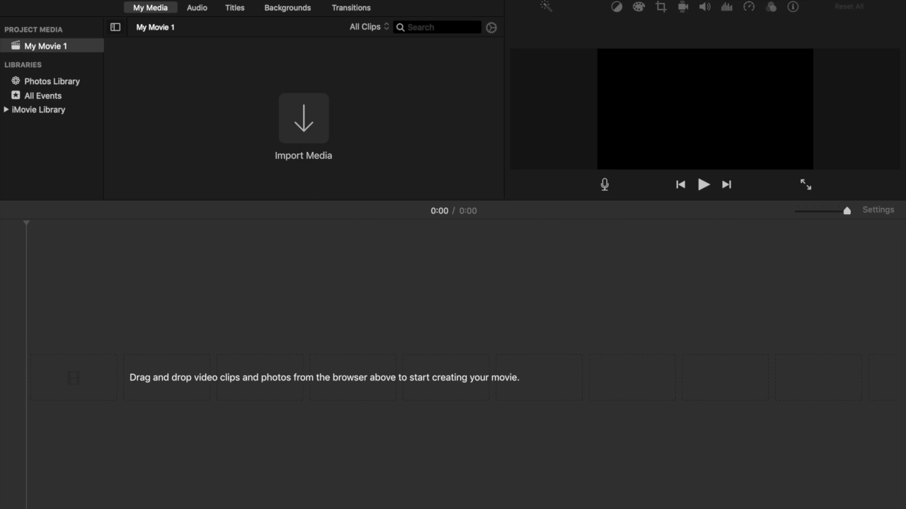
- Import all files of the Desktop's tutorial folder, from the first screen shot through St_Anne_s_Reel.mp3, into the project media
key("super+i")
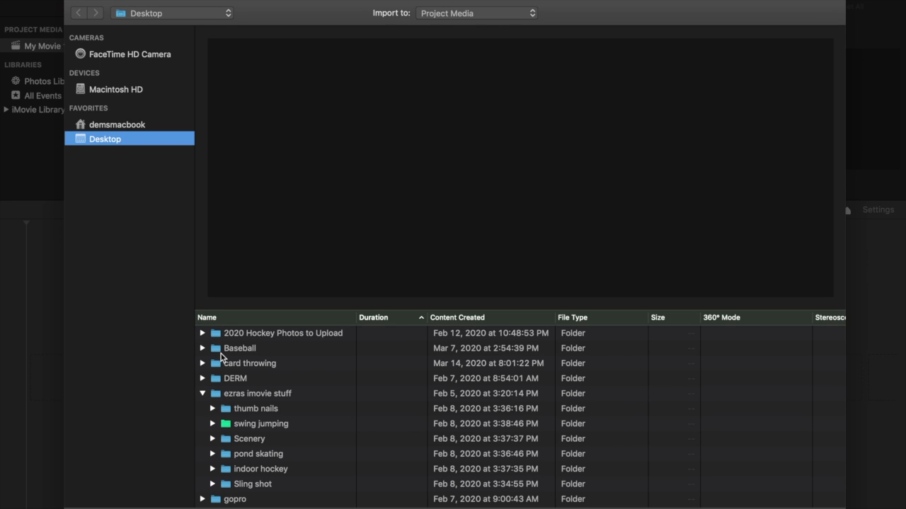
scroll(212, 366, "down", 4)
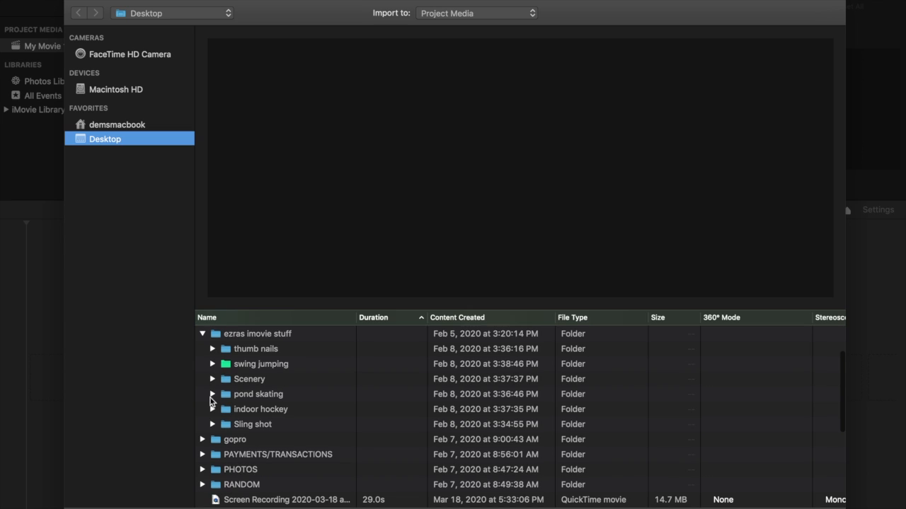
left_click(202, 333)
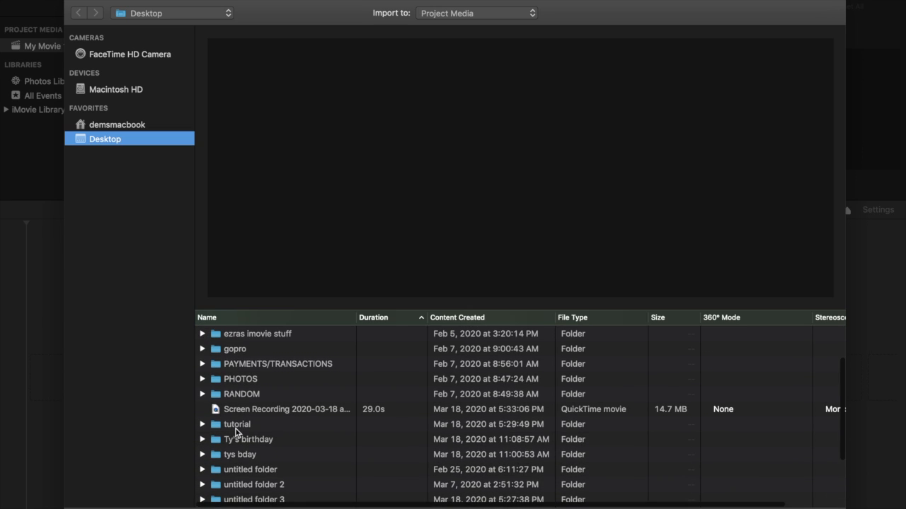
scroll(235, 429, "down", 2)
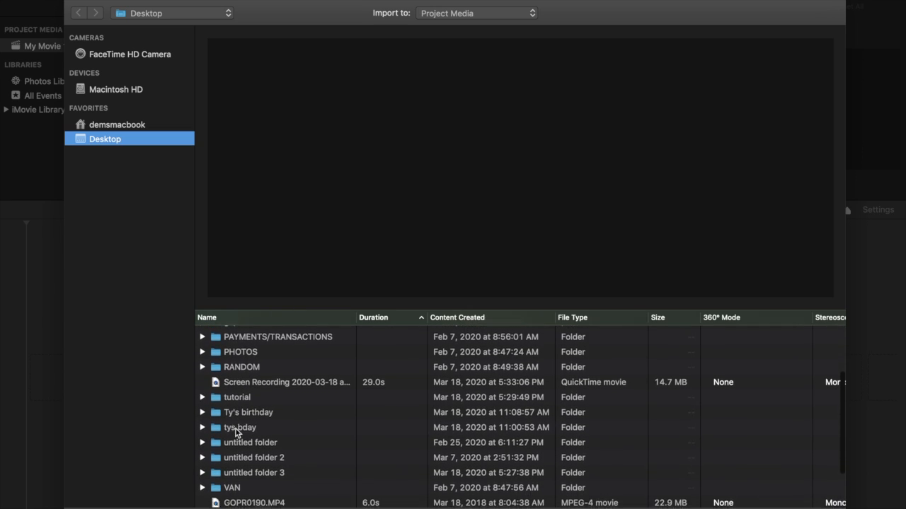
left_click(203, 387)
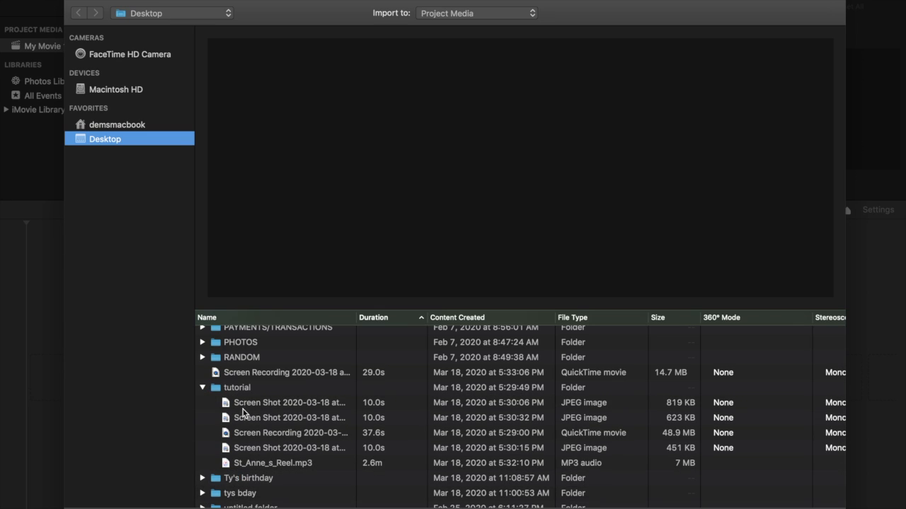
left_click(254, 404)
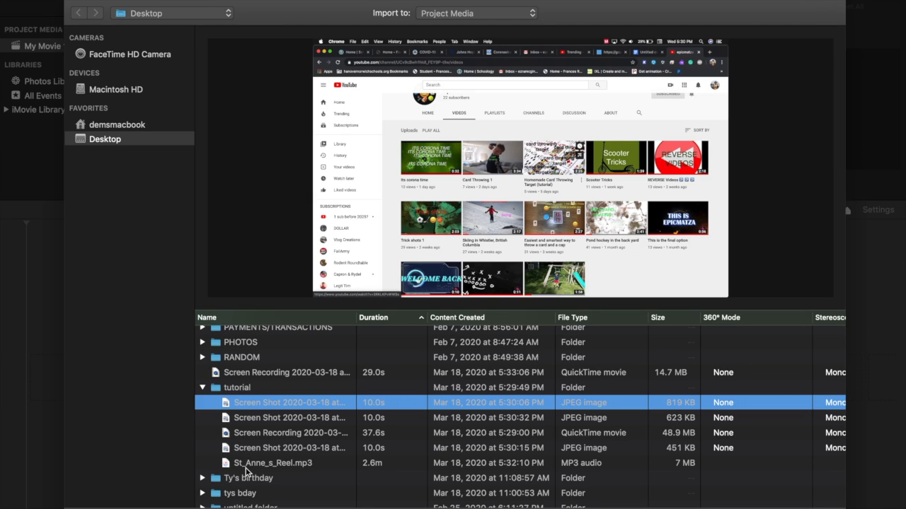
left_click(244, 466, "shift")
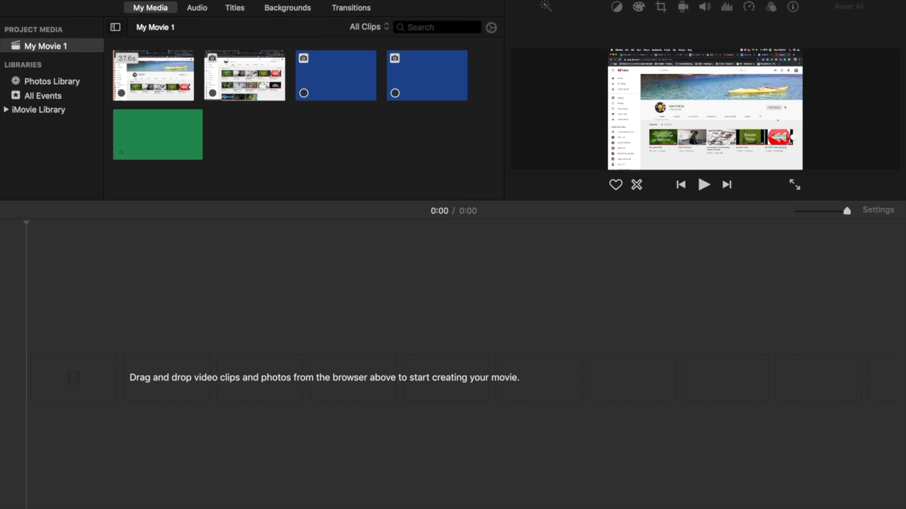
- Add the 37.6-second screen recording to the empty timeline
left_click(162, 143)
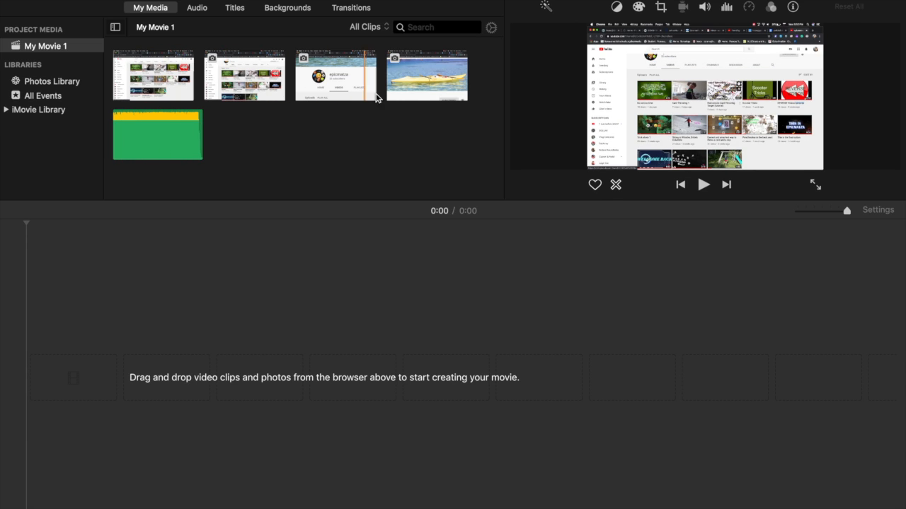
left_click_drag(152, 75, 108, 377)
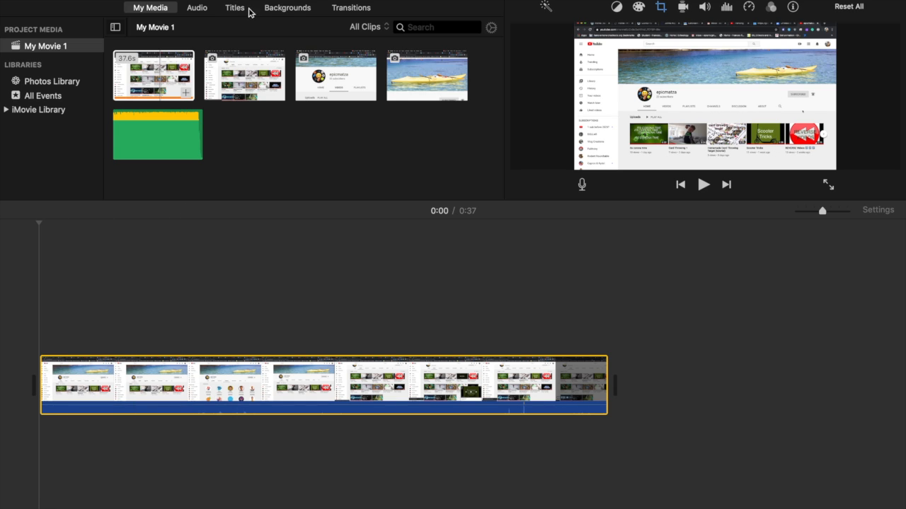
- Insert the Organic background at the start of the timeline, before the screen recording
left_click(271, 10)
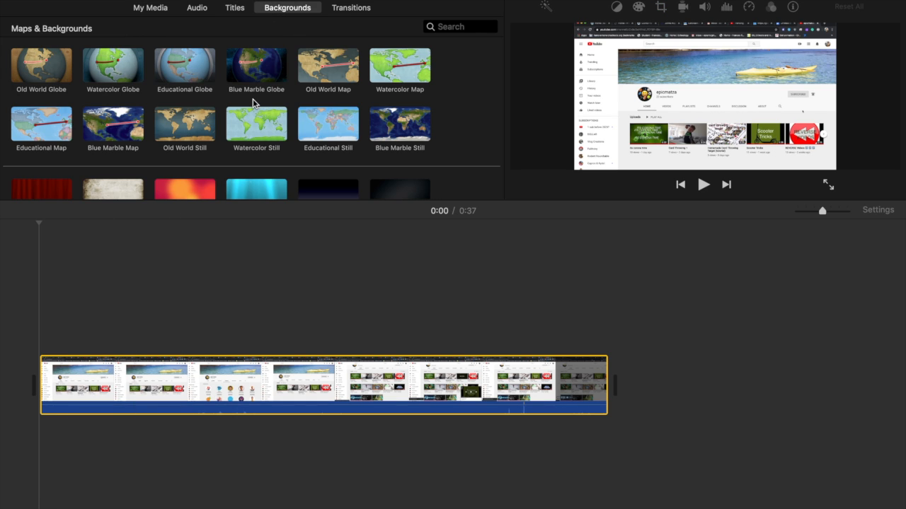
scroll(253, 103, "down", 2)
scroll(126, 153, "down", 2)
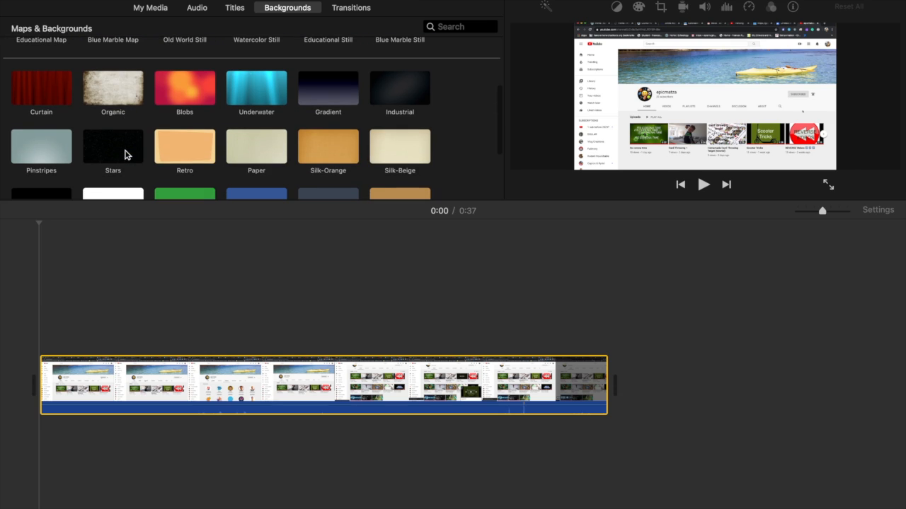
left_click_drag(117, 92, 10, 394)
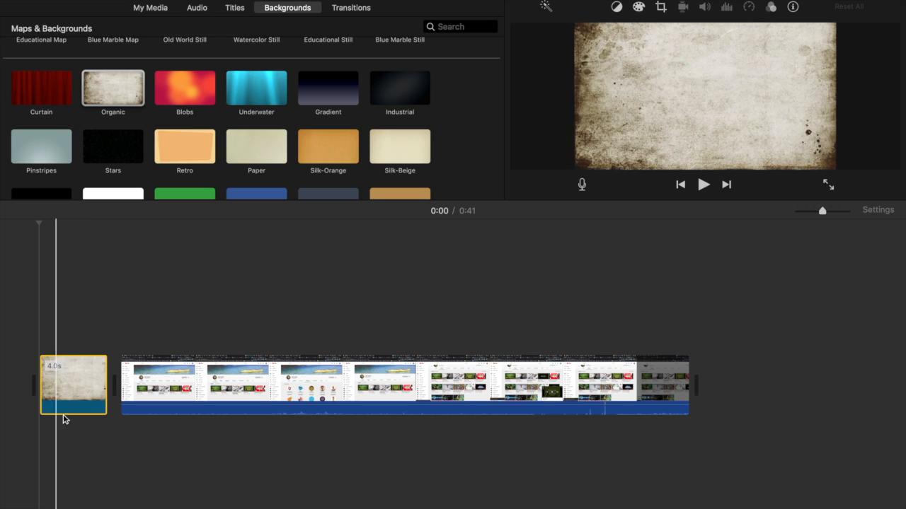
- Place a Boogie Lights title over the Organic background clip
left_click(233, 9)
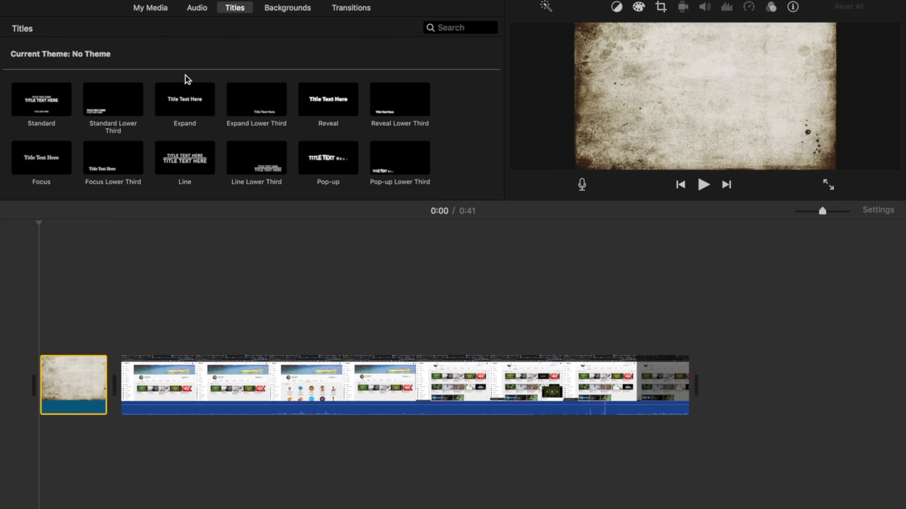
scroll(195, 113, "down", 3)
scroll(195, 113, "down", 10)
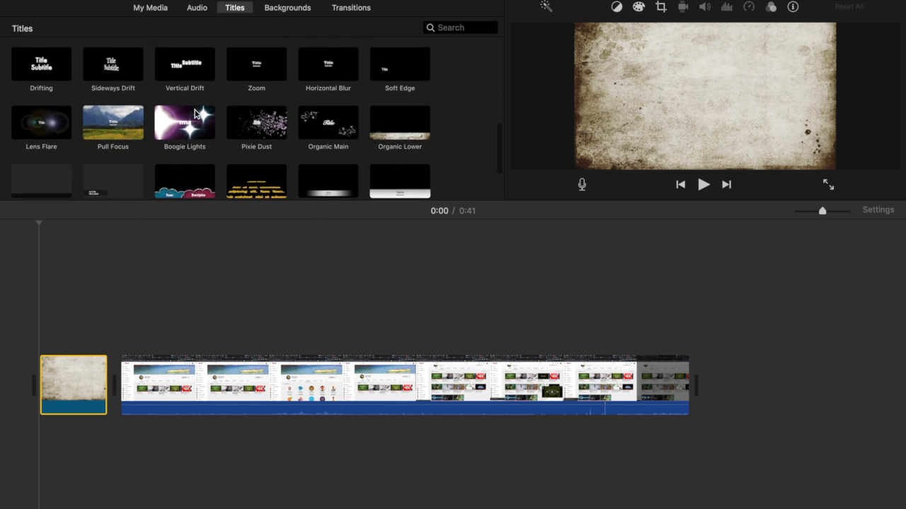
left_click_drag(187, 120, 39, 322)
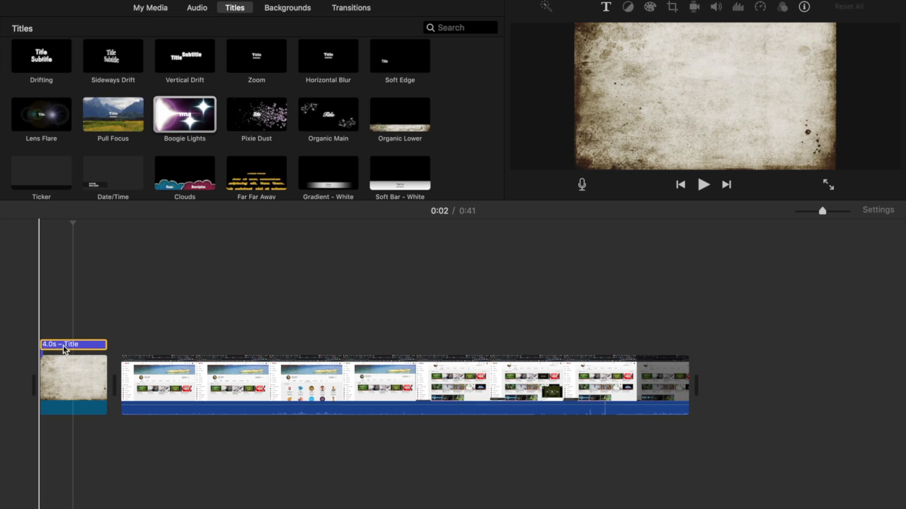
- Replace the placeholder text of the Boogie Lights title with "Hi"
double_click(65, 345)
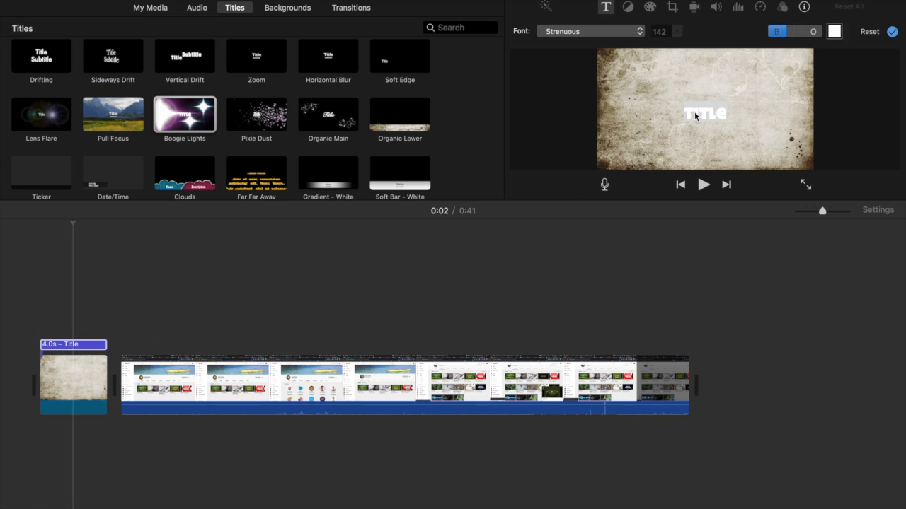
left_click(68, 347)
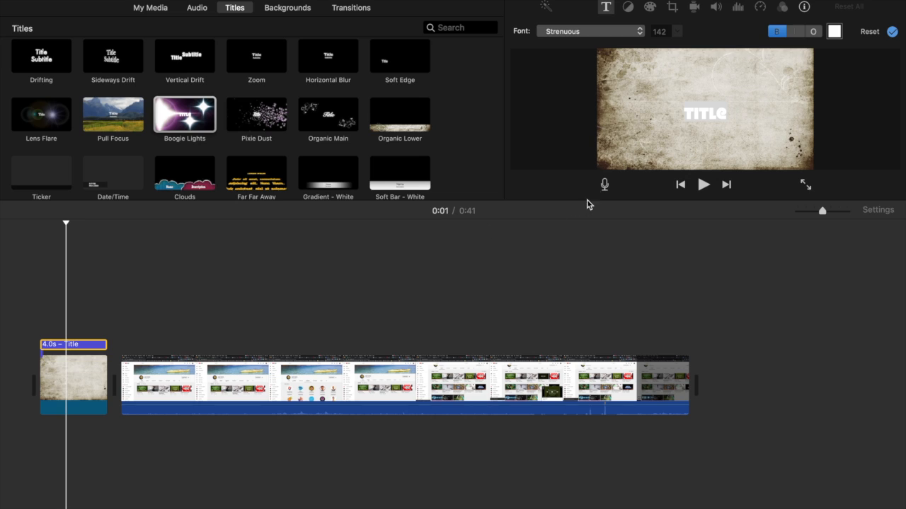
double_click(695, 118)
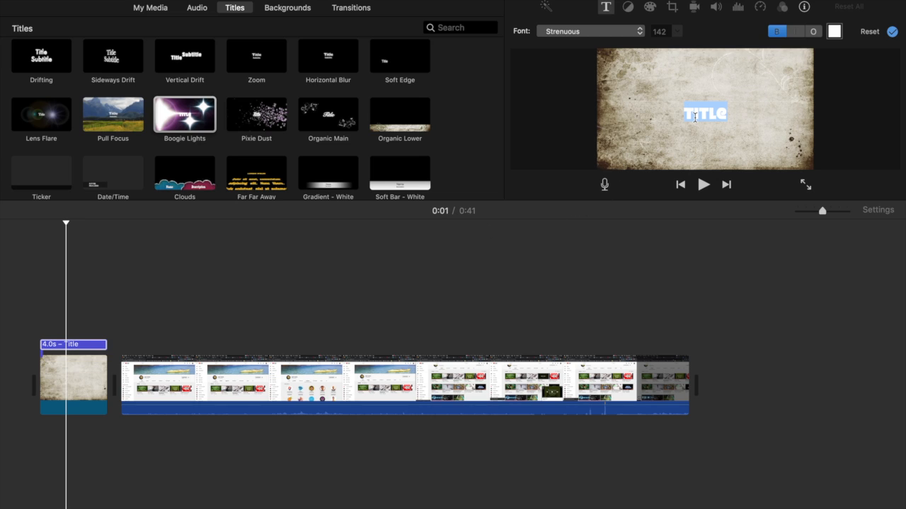
key("BackSpace")
type("HI")
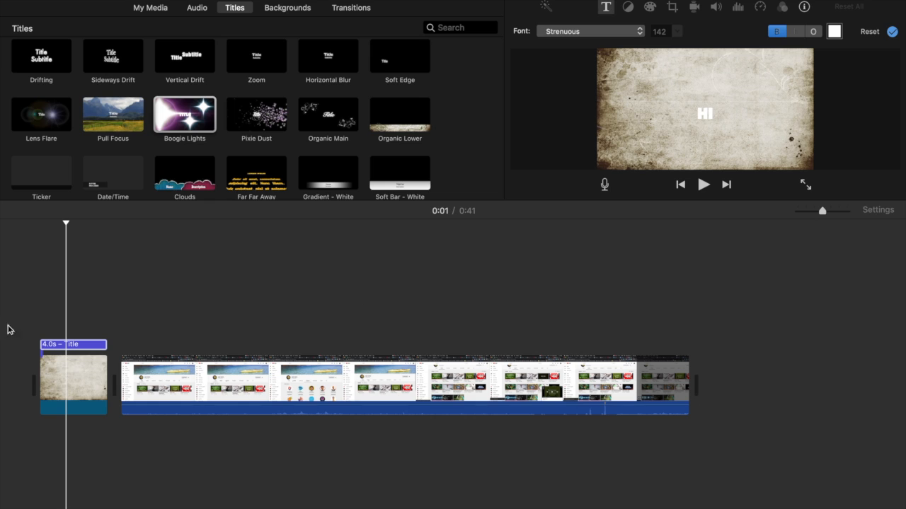
- Leave the title text and play the opening title section from the start of the timeline
left_click(197, 297)
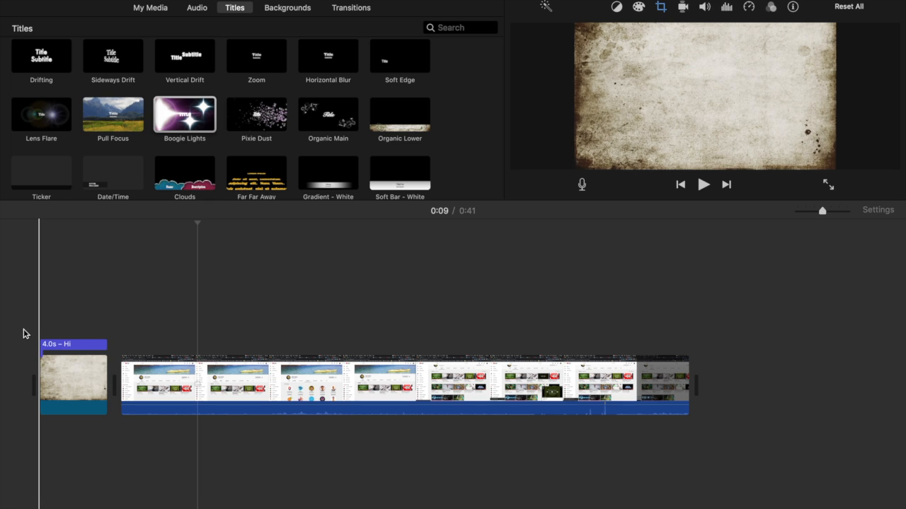
key("space")
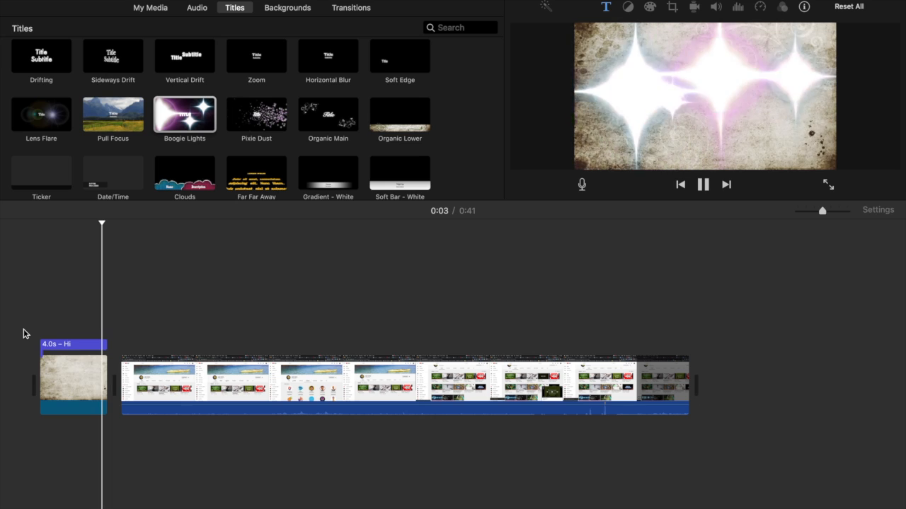
key("space")
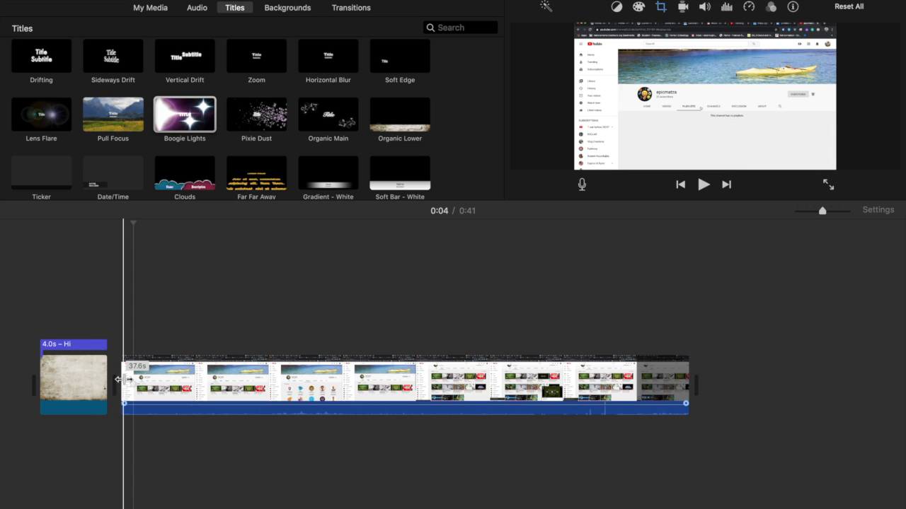
- Split the screen recording clip at about 0:07 on the timeline
left_click(174, 382)
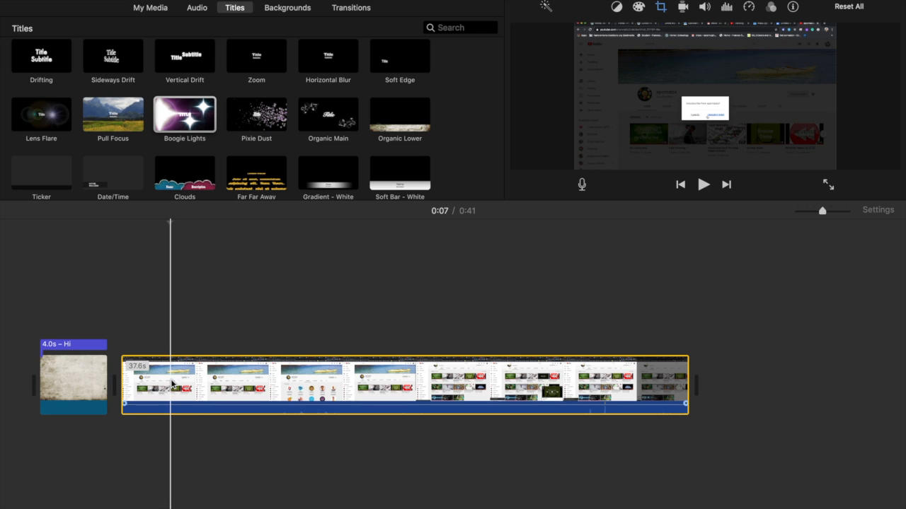
right_click(172, 383)
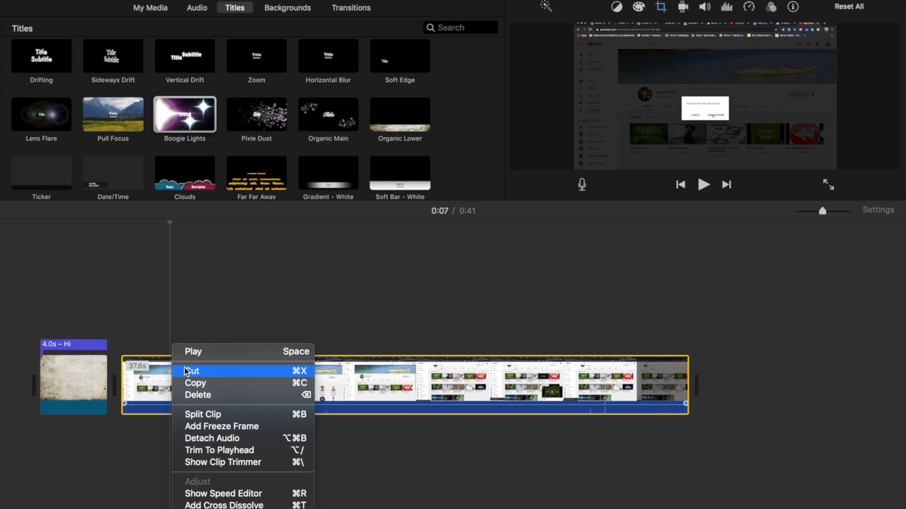
left_click(168, 386)
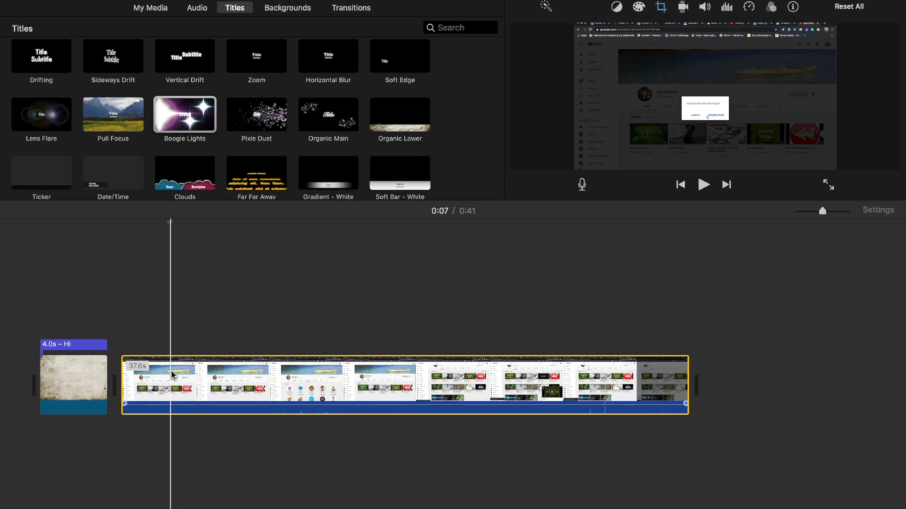
key("super+b")
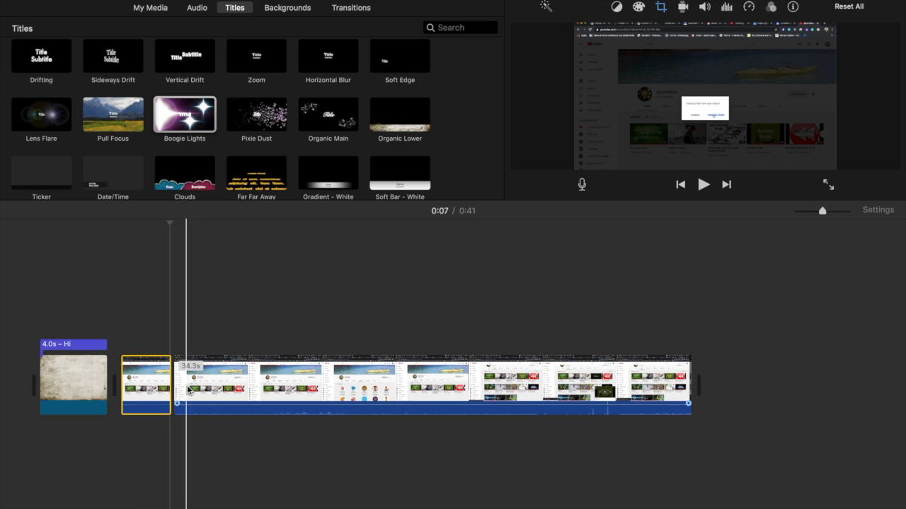
- Set the speed of the short segment before the split to Slow at 10%, trying 25% and 50% on the way
left_click(157, 387)
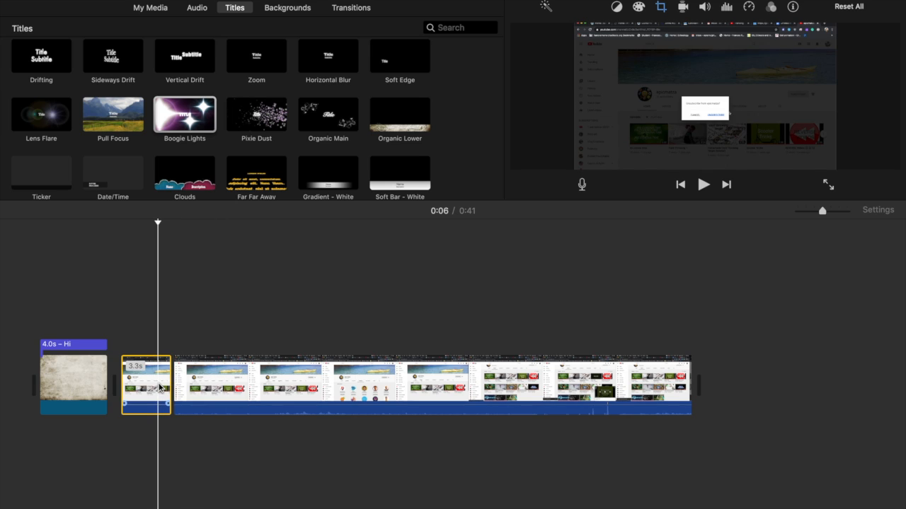
left_click(748, 7)
left_click(594, 31)
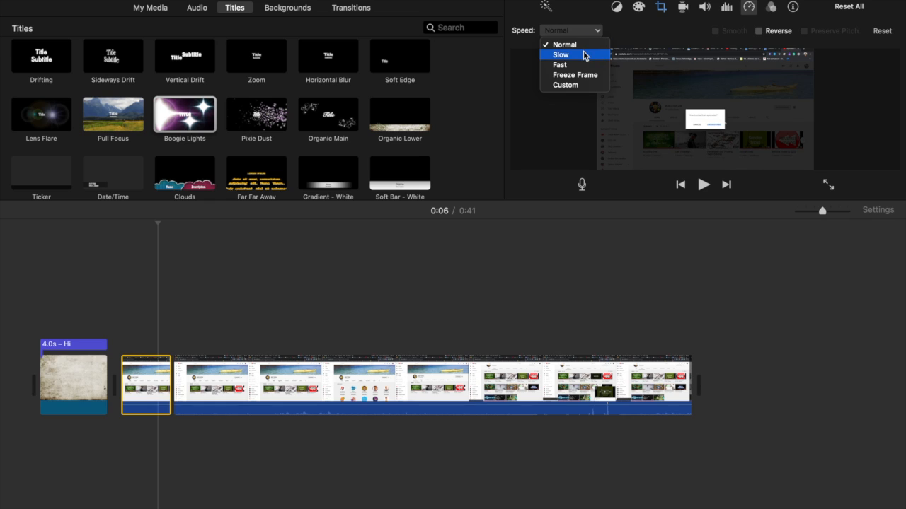
left_click(585, 55)
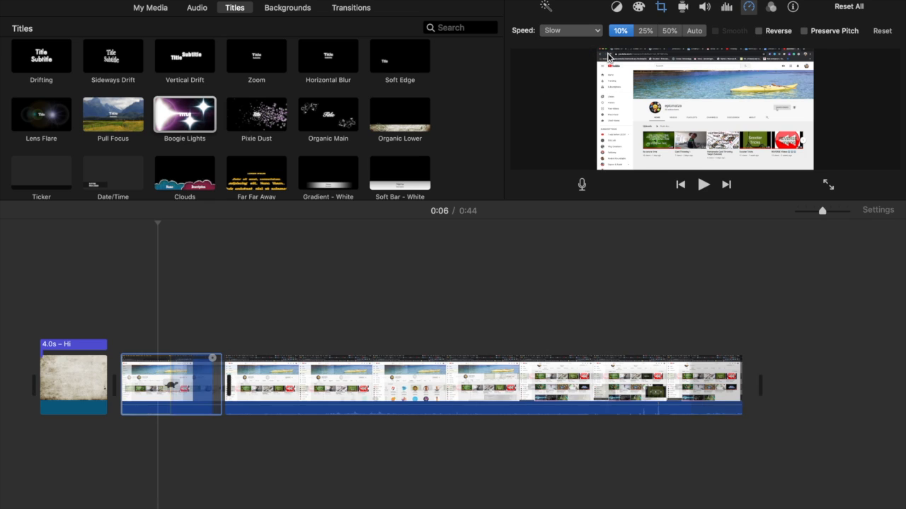
left_click(645, 32)
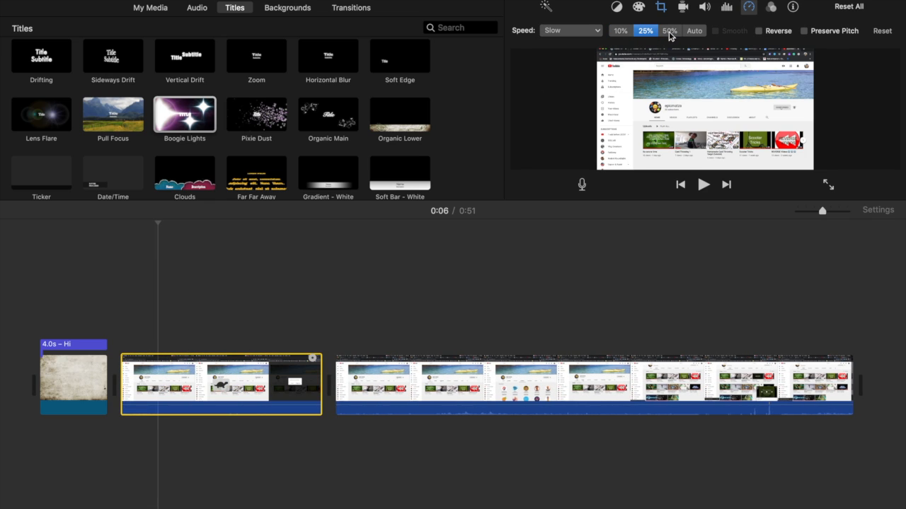
left_click(669, 33)
left_click(623, 32)
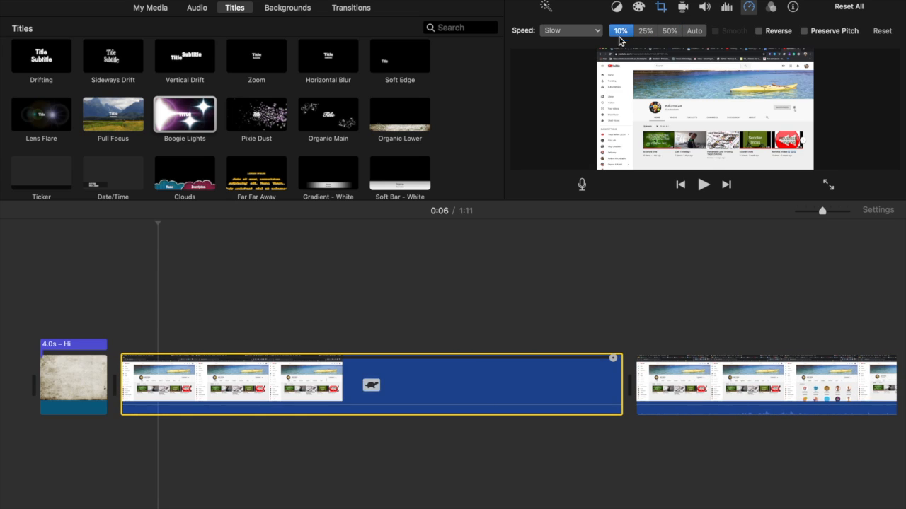
- Switch the short segment's speed from Slow to Custom and set it to 200000%
left_click(566, 32)
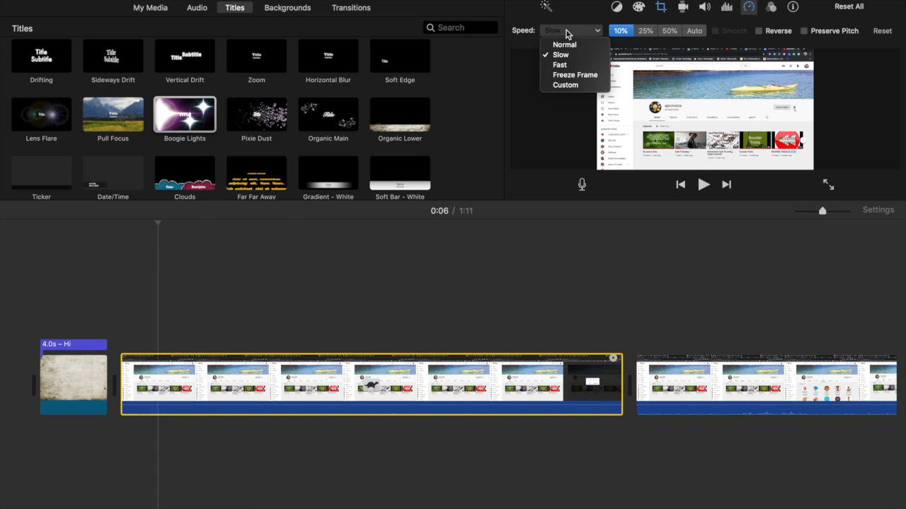
left_click(568, 87)
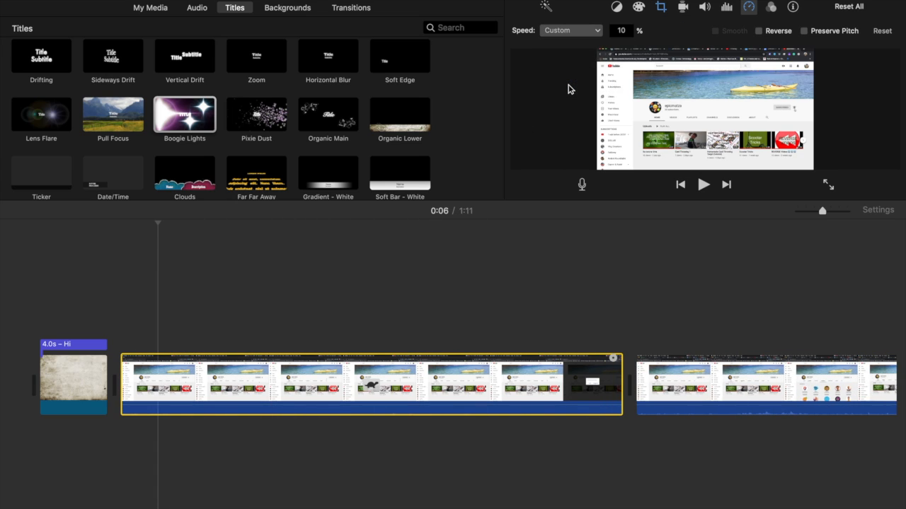
left_click(623, 30)
type("2")
type("00000")
key("Return")
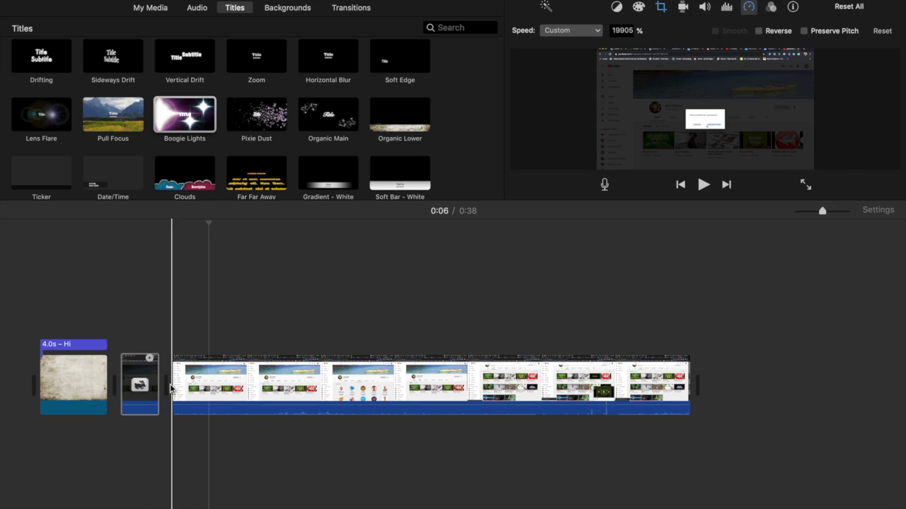
- Color correct the long screen recording clip by raising its highlights slightly, adjusting saturation and cooling the color temperature a little
left_click(220, 387)
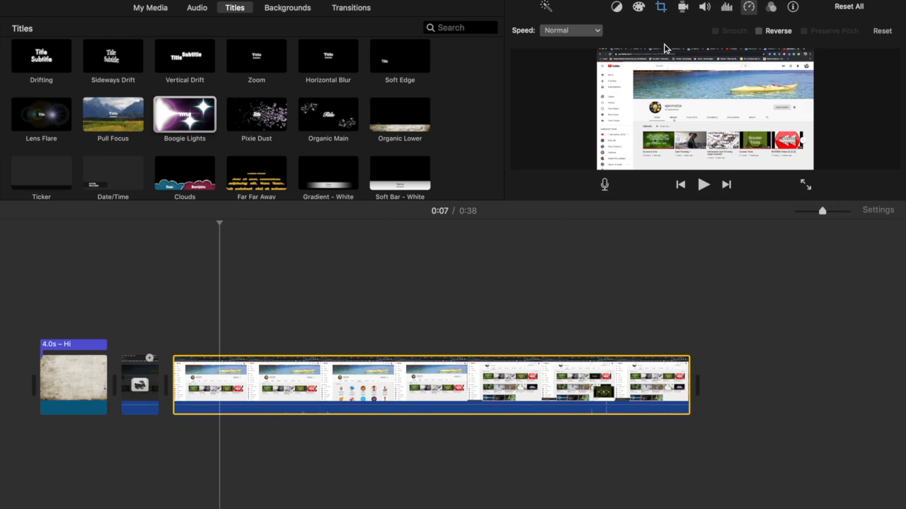
left_click(639, 12)
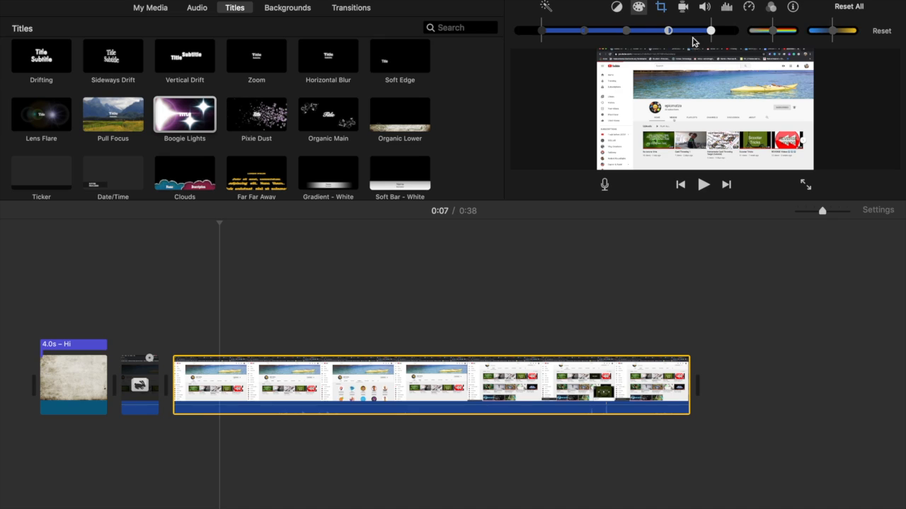
mouse_move(711, 31)
left_mouse_down()
mouse_move(571, 39)
mouse_move(730, 36)
mouse_move(714, 31)
left_mouse_up()
left_click_drag(772, 34, 772, 69)
mouse_move(835, 31)
left_mouse_down()
mouse_move(856, 33)
mouse_move(793, 41)
mouse_move(830, 39)
left_mouse_up()
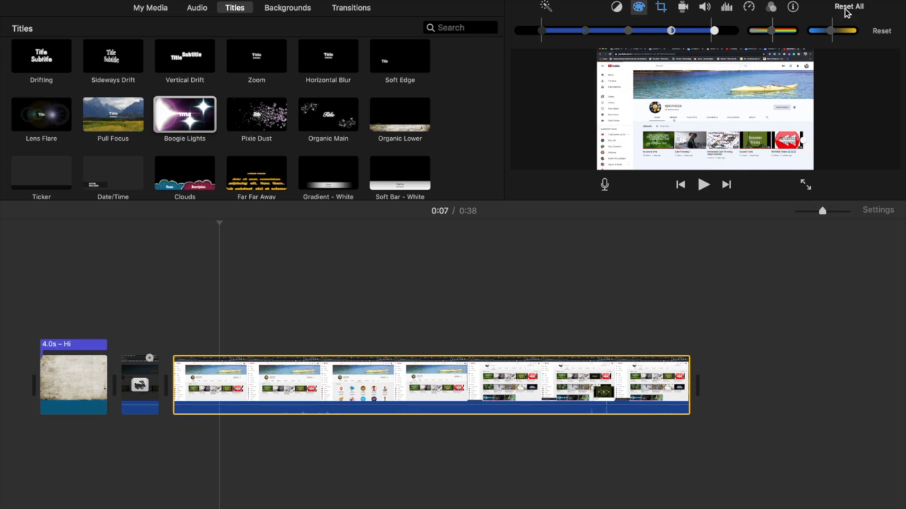
- Look through the long clip's color and volume adjustments and enable Reduce background noise at 50%
left_click(623, 10)
left_click(704, 8)
left_click(726, 9)
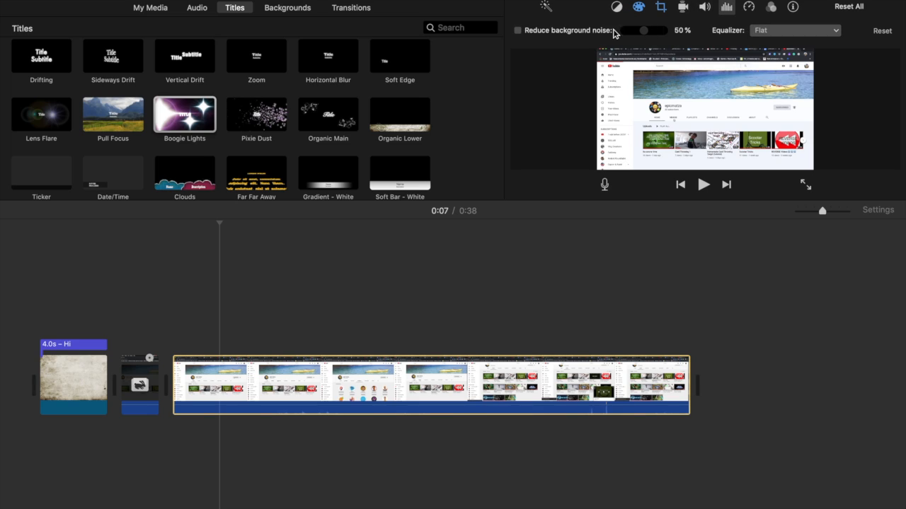
left_click(645, 30)
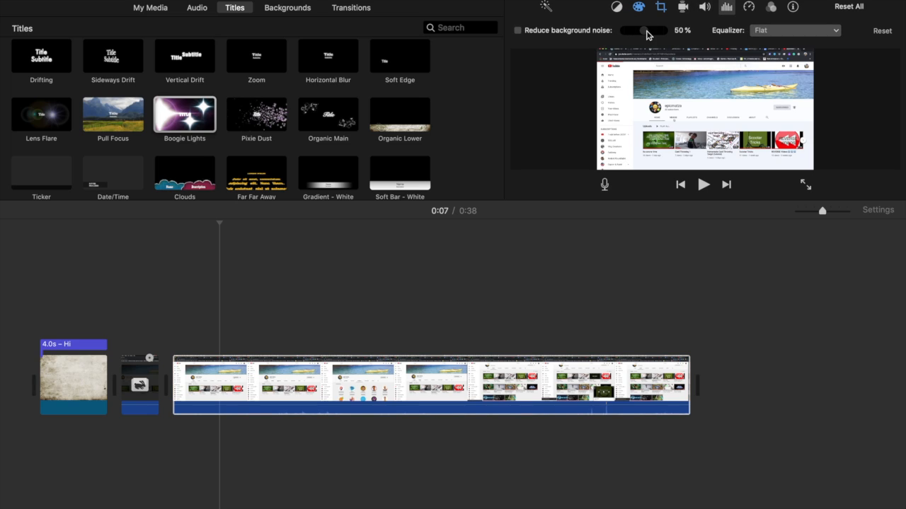
left_click(518, 31)
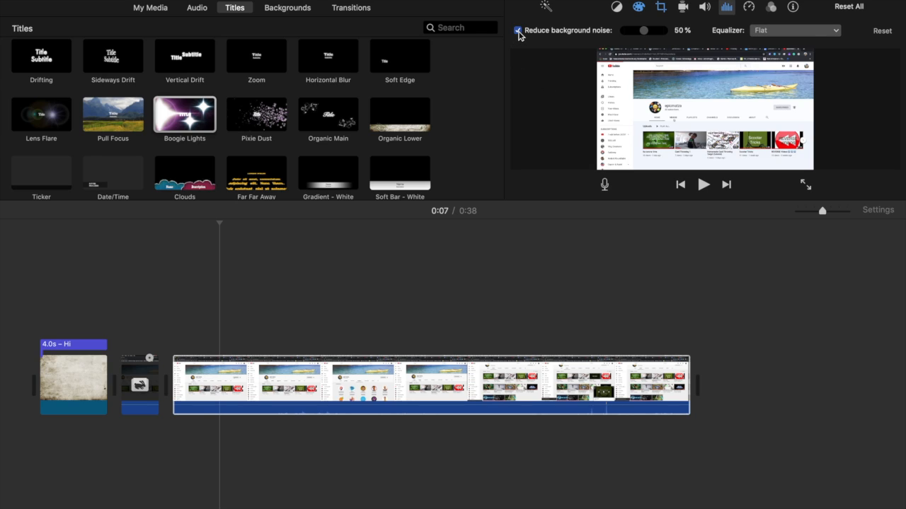
- Reset all adjustments on the long screen recording clip and keep that clip selected
left_click(853, 6)
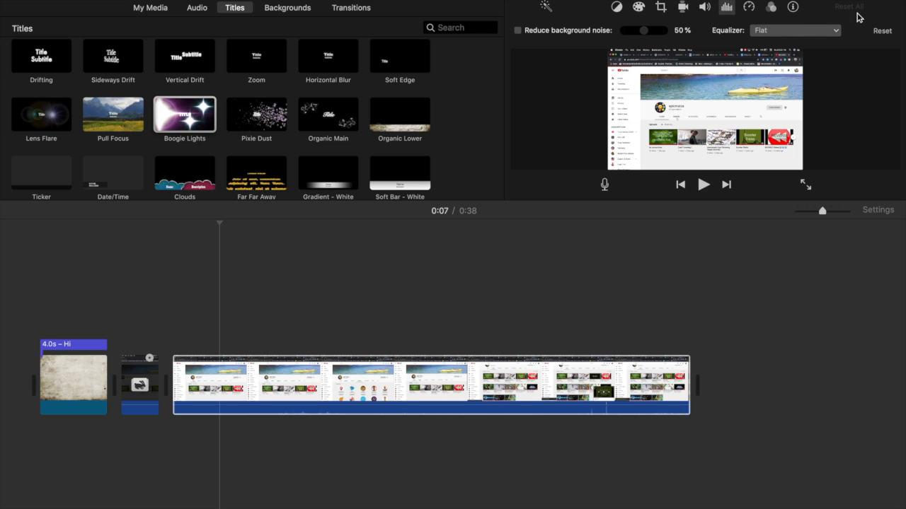
left_click(184, 371)
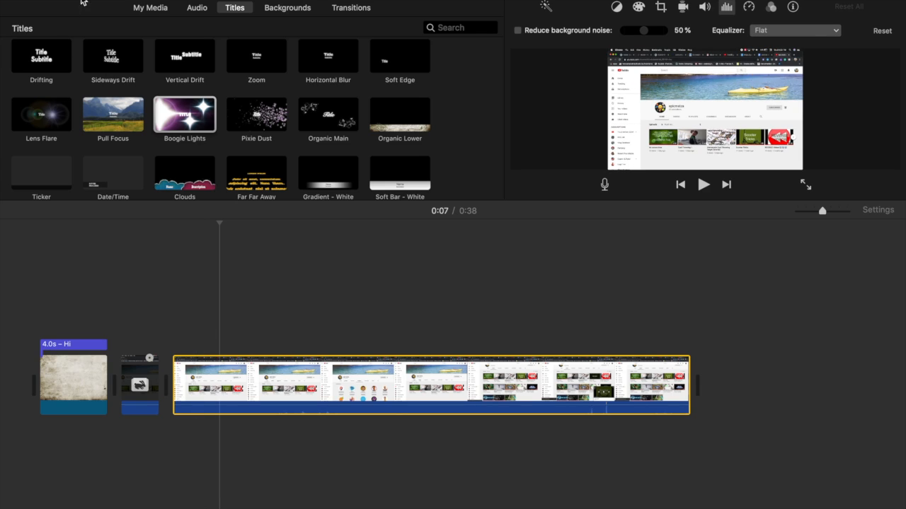
- Insert the still image of the channel's videos page from the project media between the short segment and the long clip
left_click(150, 8)
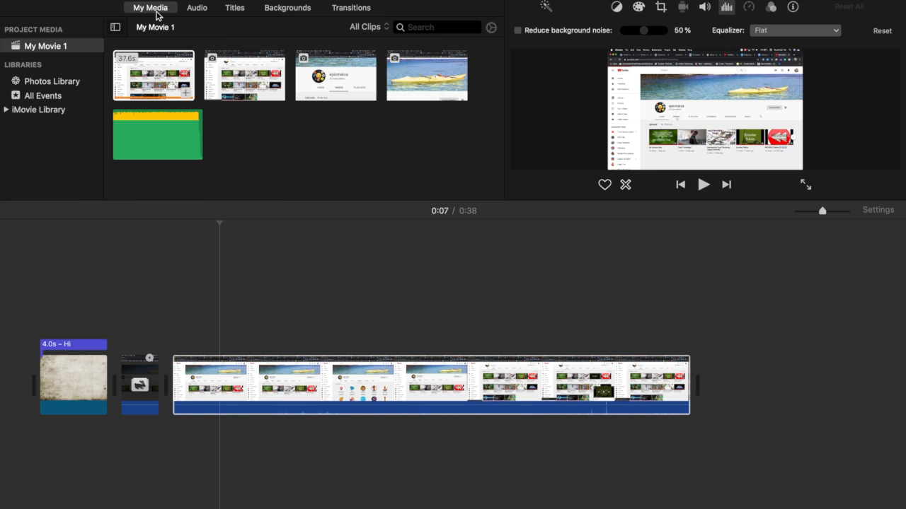
left_click(248, 82)
left_click_drag(249, 83, 154, 359)
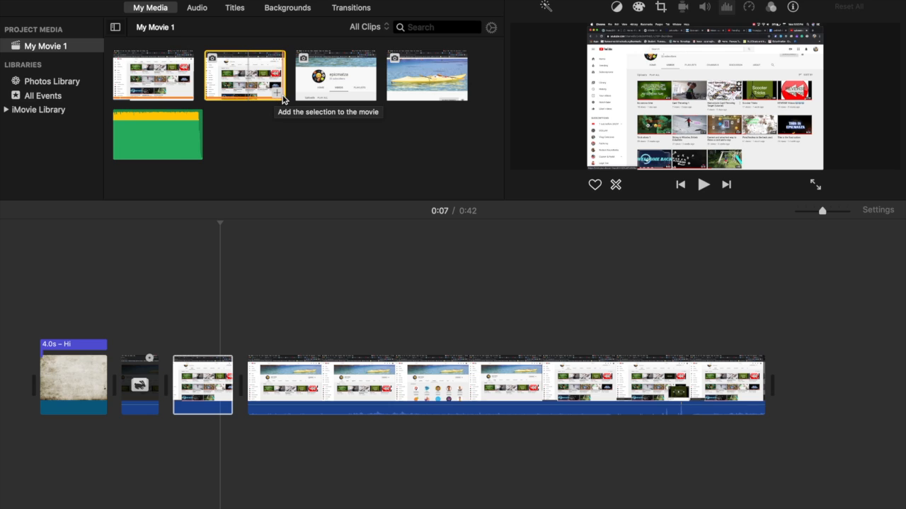
- Append a second copy of the videos page still to the end of the movie and delete that copy
left_click(278, 95)
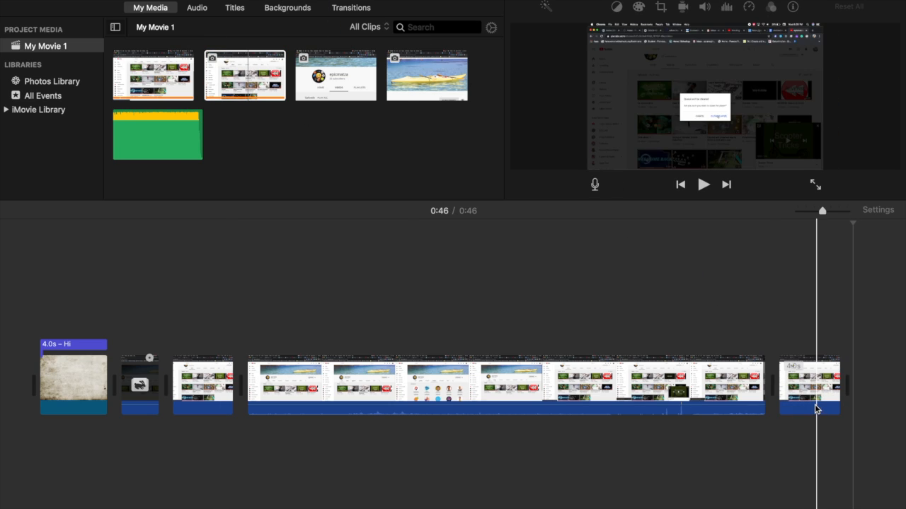
left_click(805, 386)
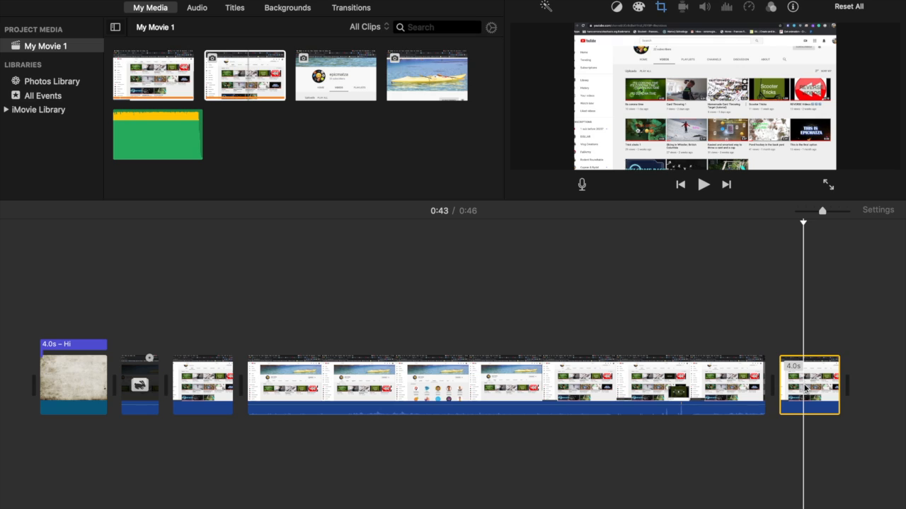
key("Delete")
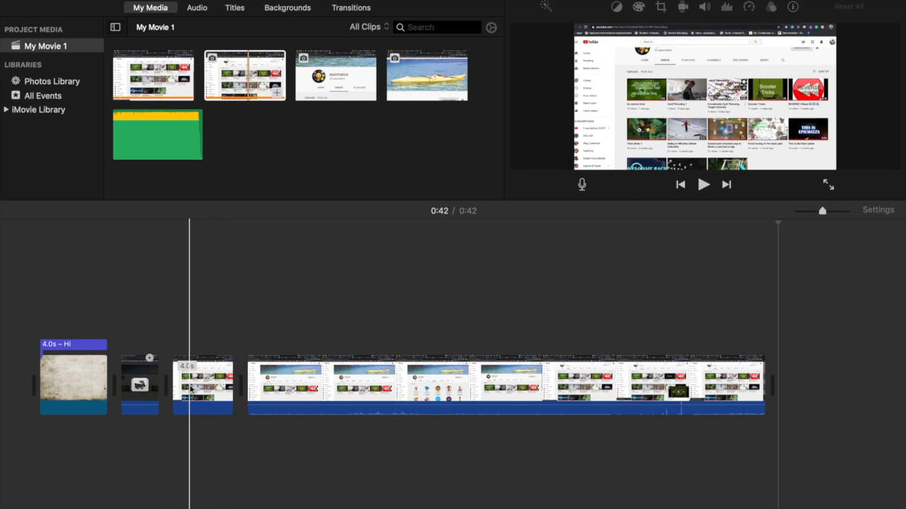
- Reset all adjustments on the inserted videos page still and set its crop style to Ken Burns
left_click(183, 385)
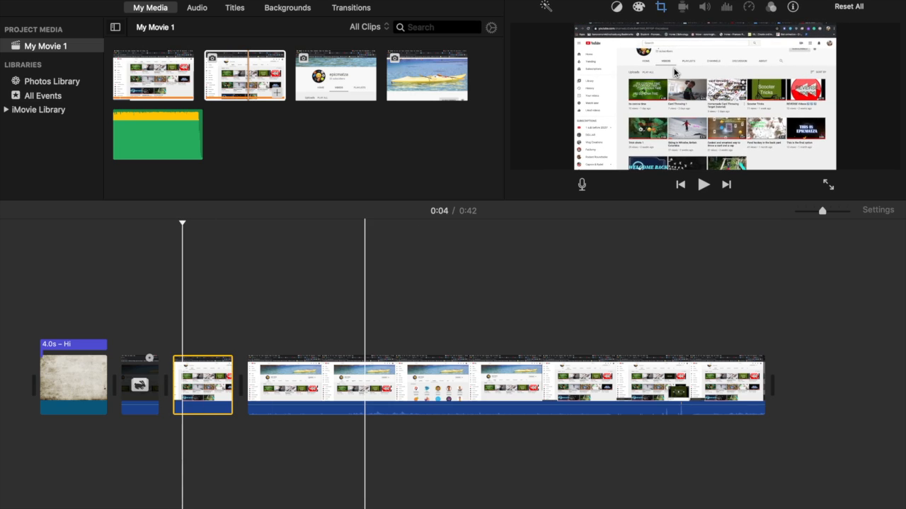
left_click(847, 9)
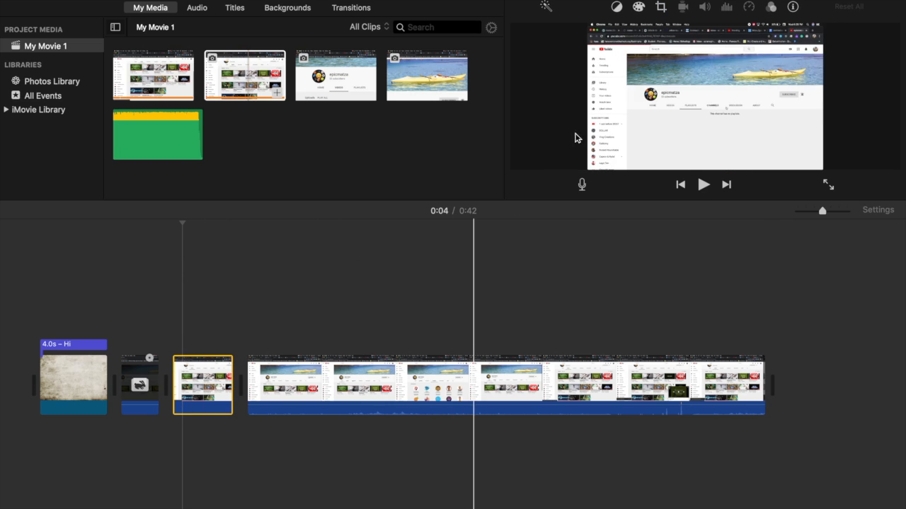
left_click(661, 8)
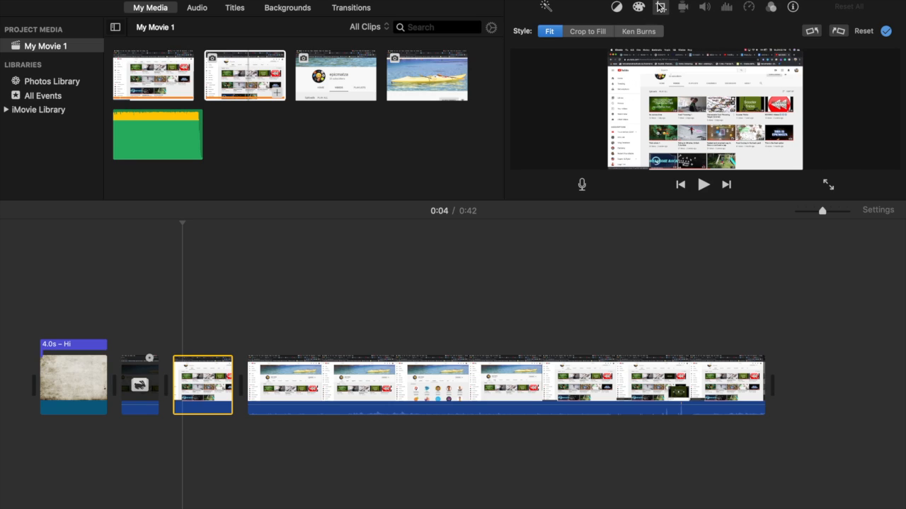
left_click(647, 32)
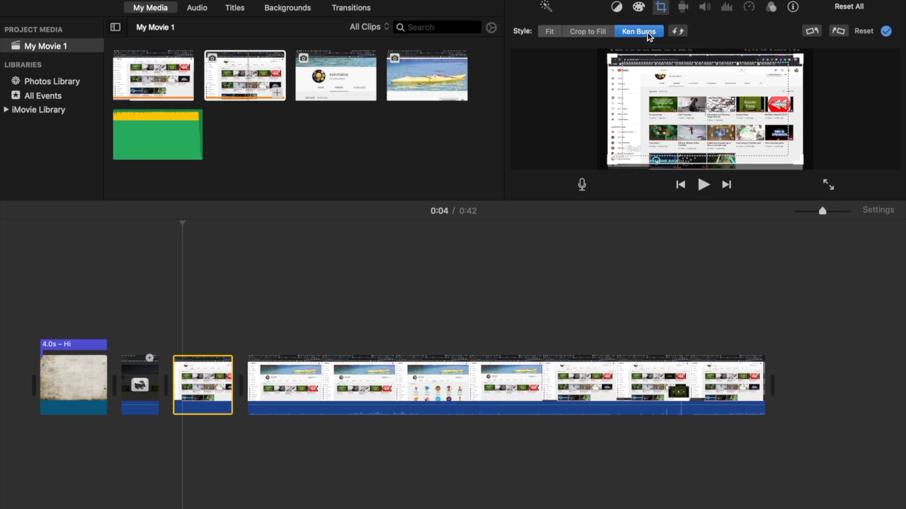
- Enlarge the still's inner Ken Burns frame to nearly the size of the outer frame and briefly play the timeline
left_click(622, 64)
left_click_drag(622, 64, 612, 61)
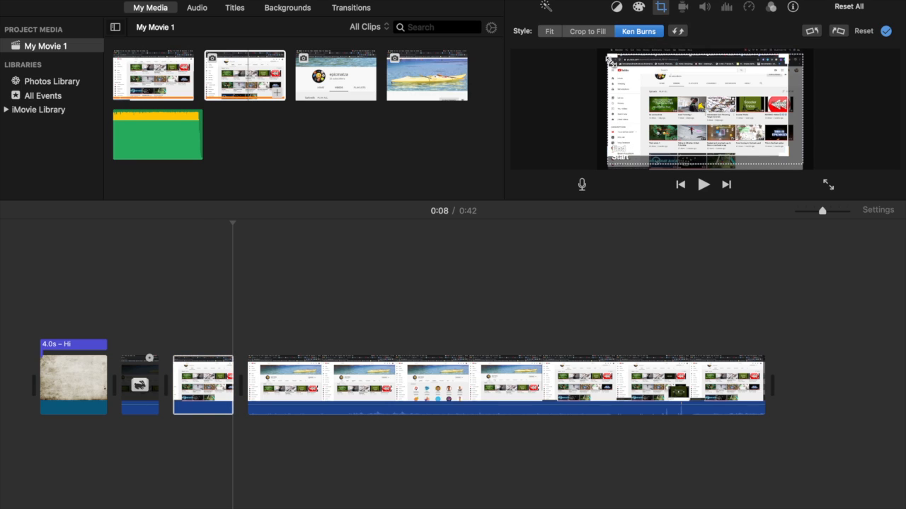
left_click(786, 158)
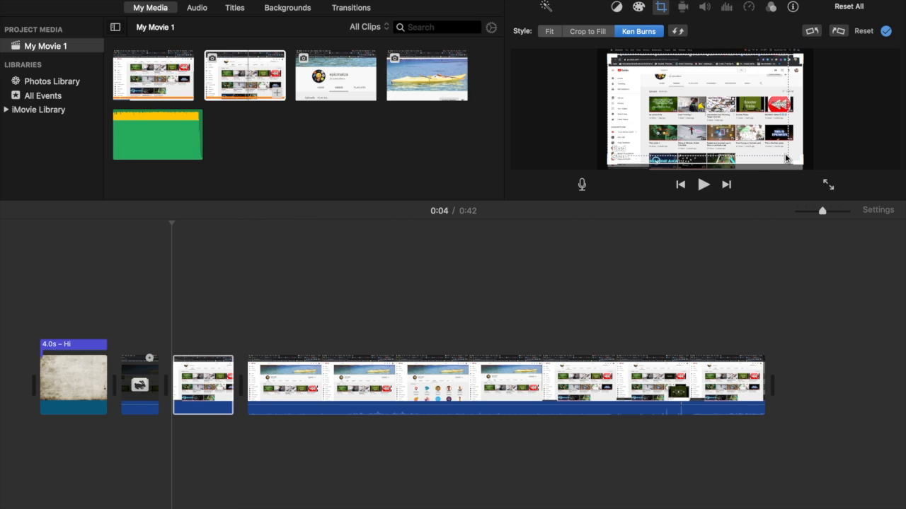
left_click(786, 159)
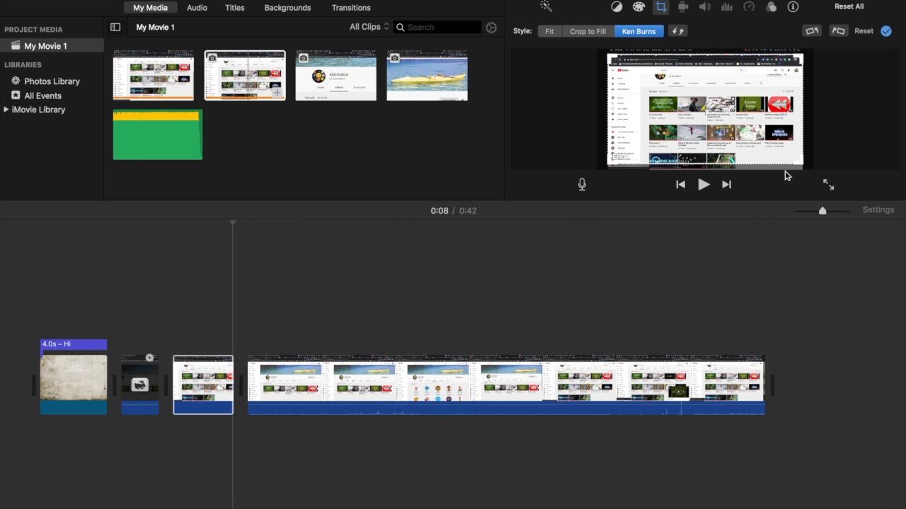
key("space")
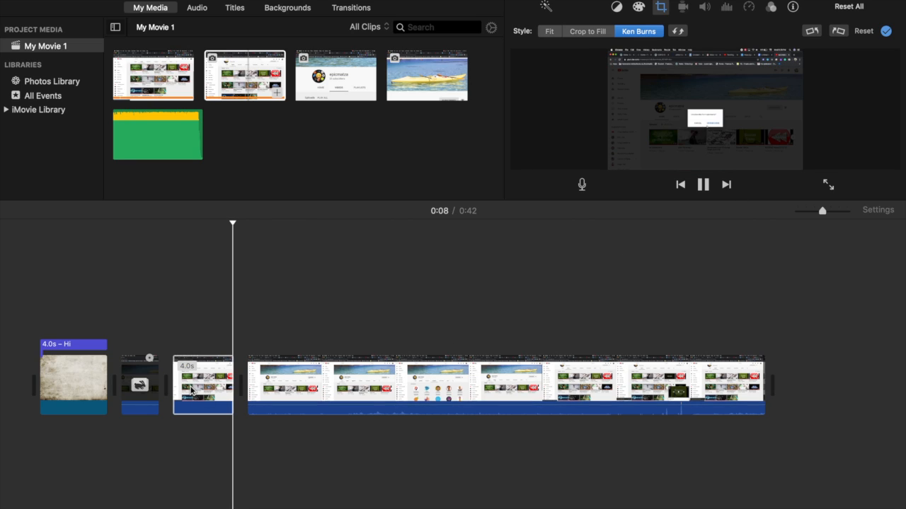
key("space")
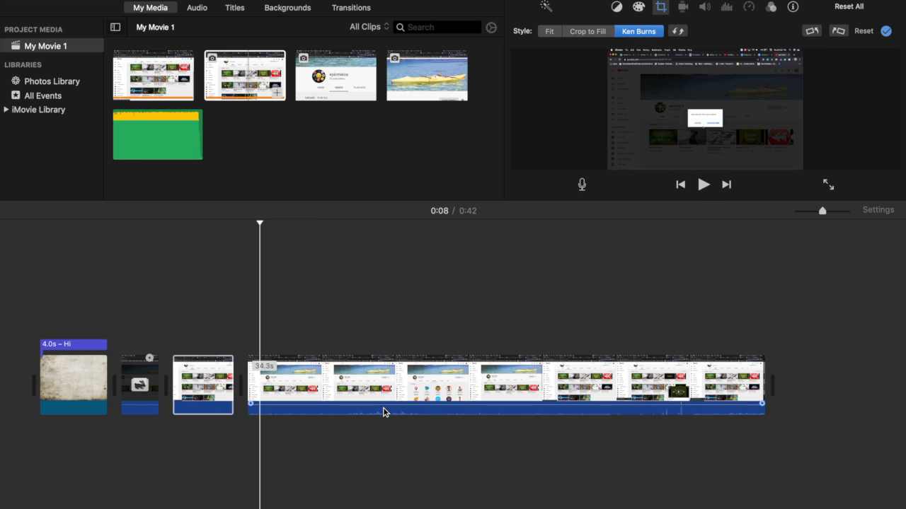
- Detach the audio from the long screen recording clip and move it slightly earlier, starting under the preceding still
left_click(384, 412)
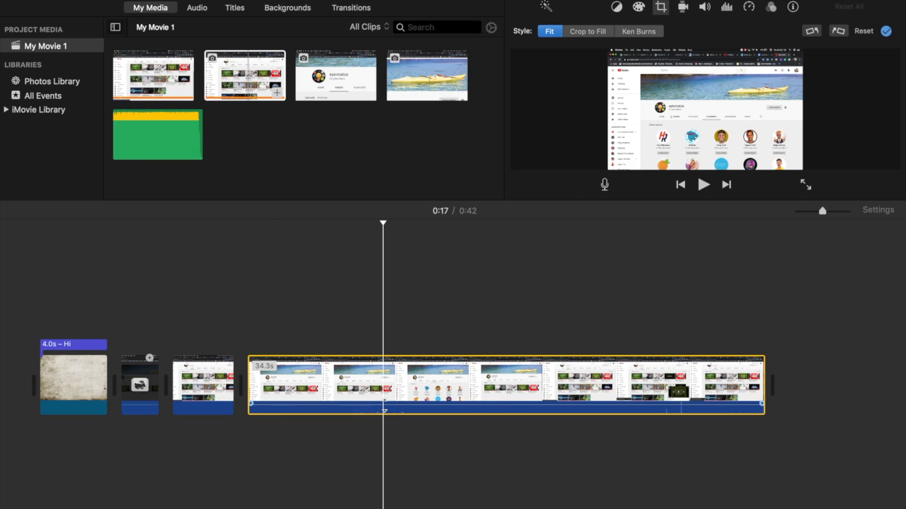
right_click(396, 391)
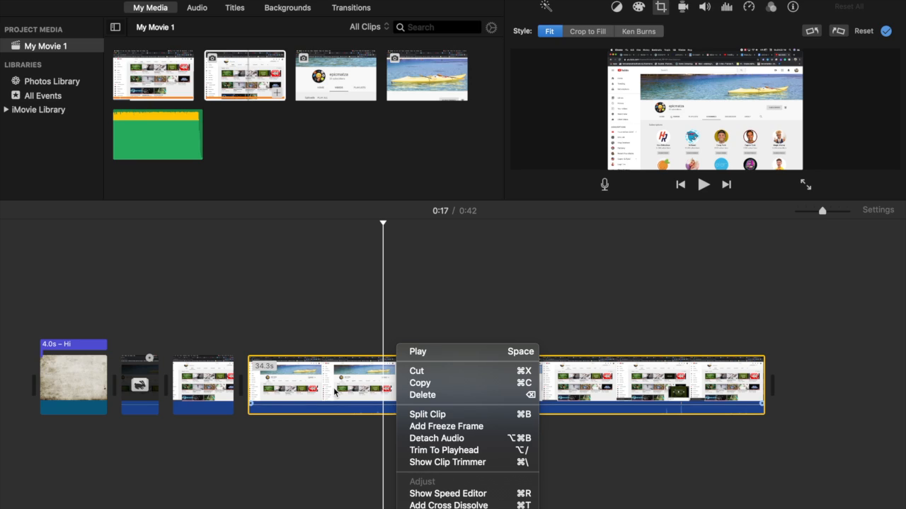
left_click(460, 439)
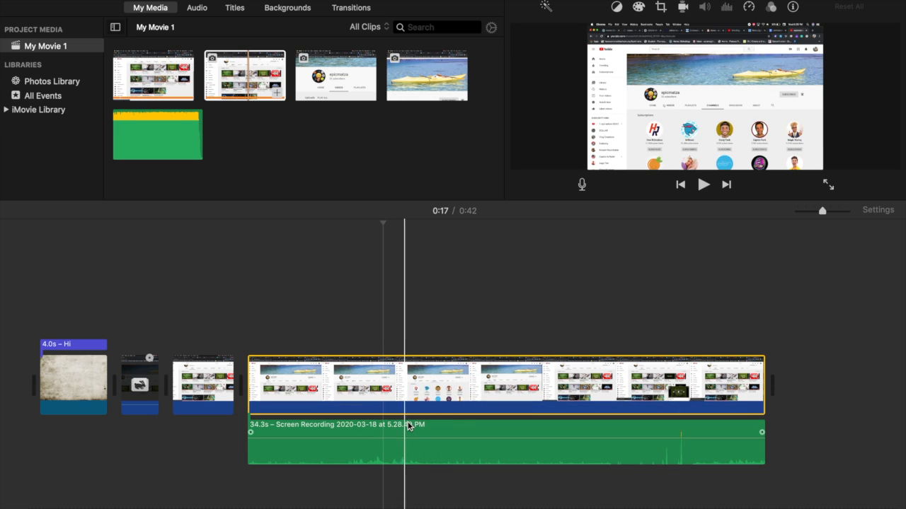
left_click_drag(411, 428, 387, 508)
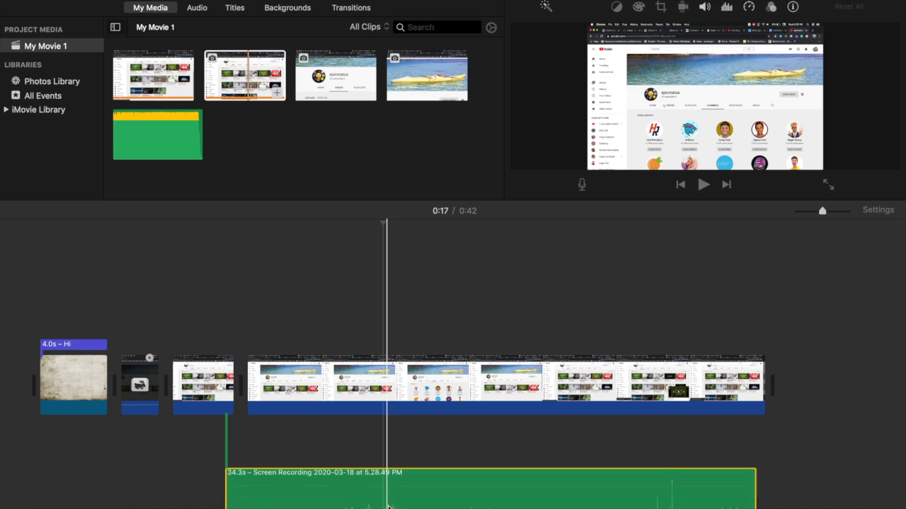
- Delete the long clip's video from the timeline, keeping its detached audio, and select that audio
left_click(388, 383)
key("Delete")
left_click(350, 435)
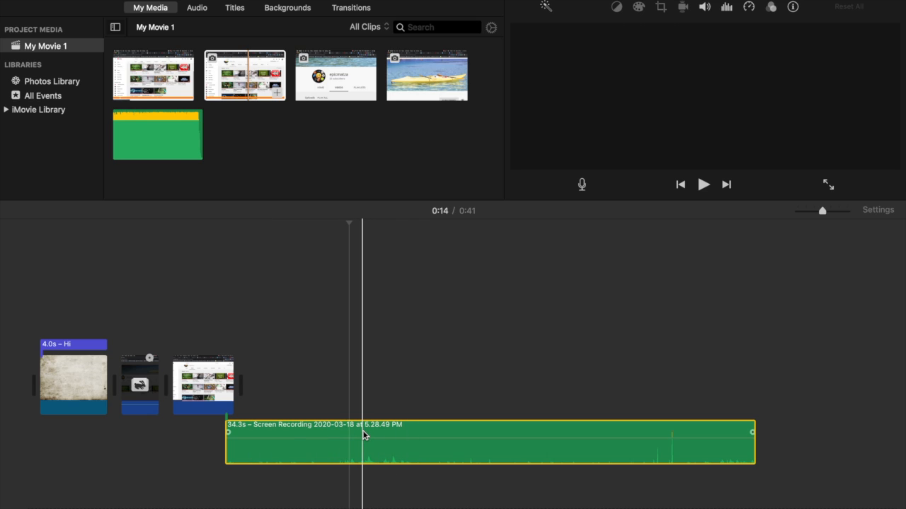
- Undo the video deletion, the audio move and the audio detachment
key("super+z")
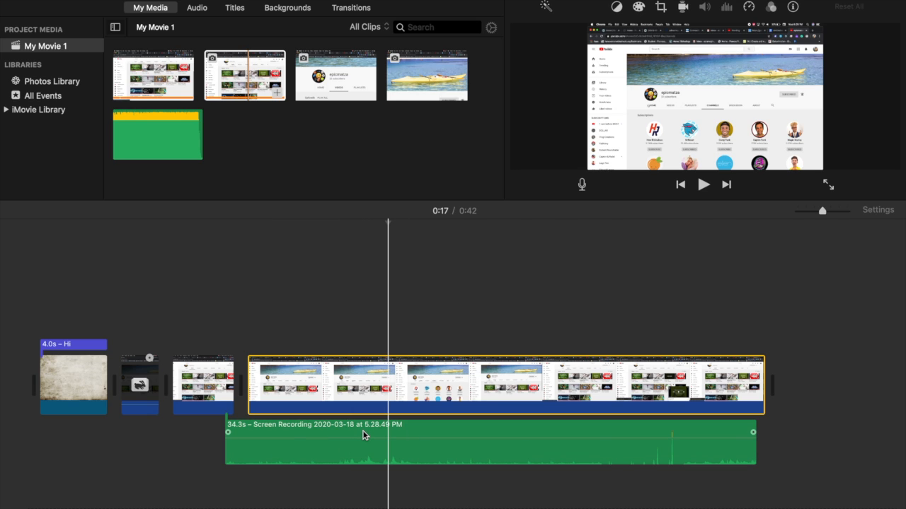
key("super+z")
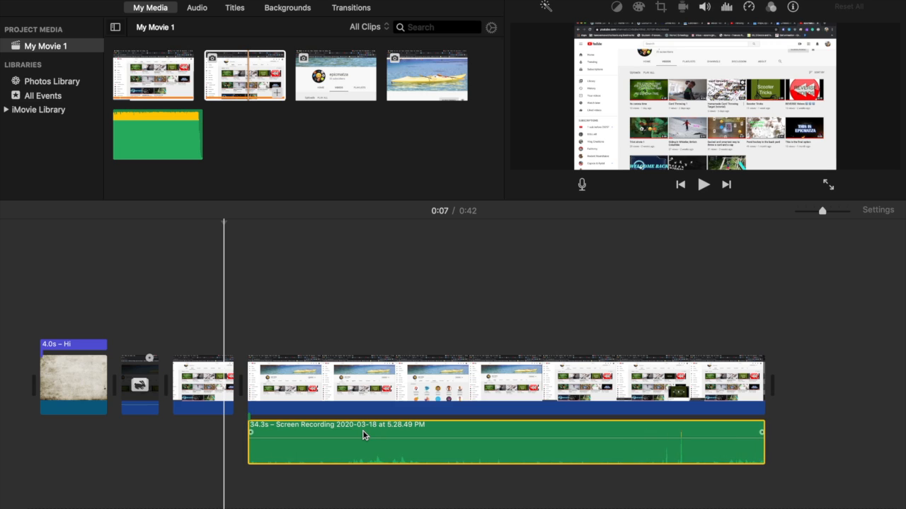
key("super+z")
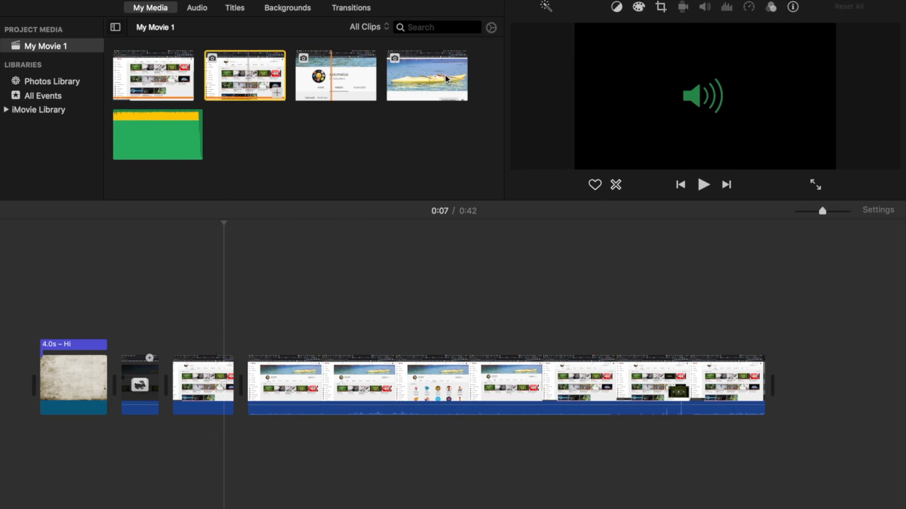
- Add the close-up still of the channel name and logo to the end of the timeline and select the long clip
left_click_drag(335, 79, 803, 380)
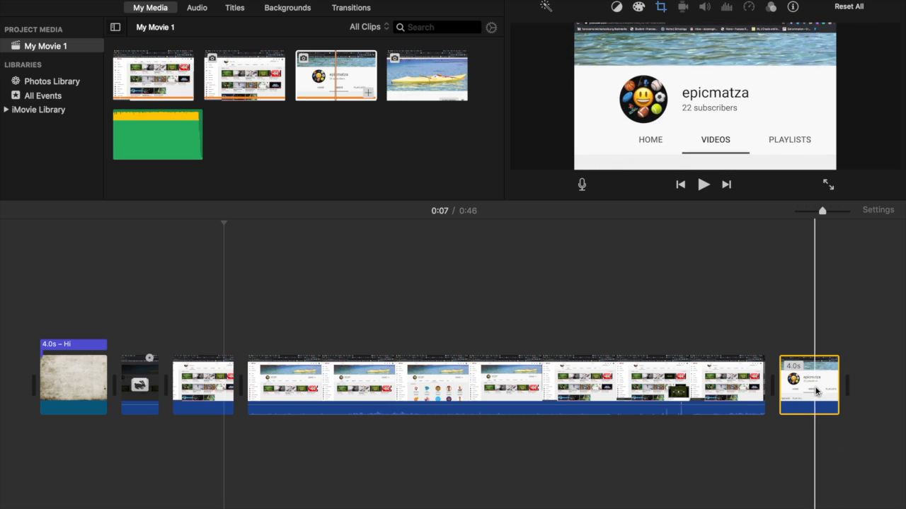
left_click(706, 390)
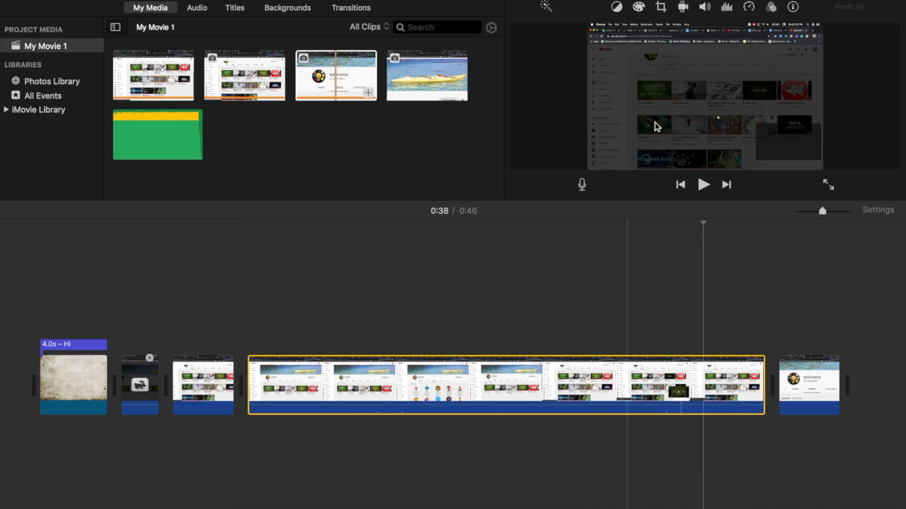
- Try the long screen recording clip's volume at 99% and 400%, ending with it set to 0%
left_click(705, 7)
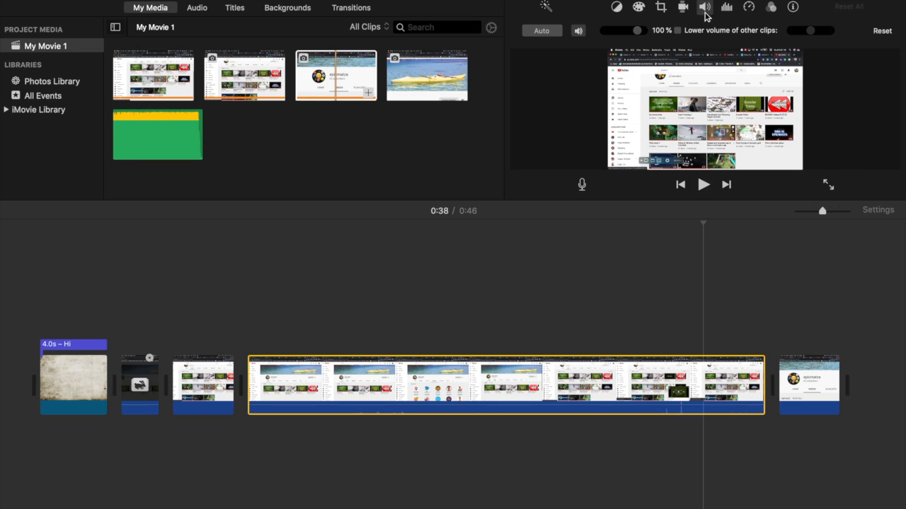
mouse_move(634, 31)
left_mouse_down()
mouse_move(644, 32)
mouse_move(603, 34)
mouse_move(600, 48)
mouse_move(635, 37)
left_mouse_up()
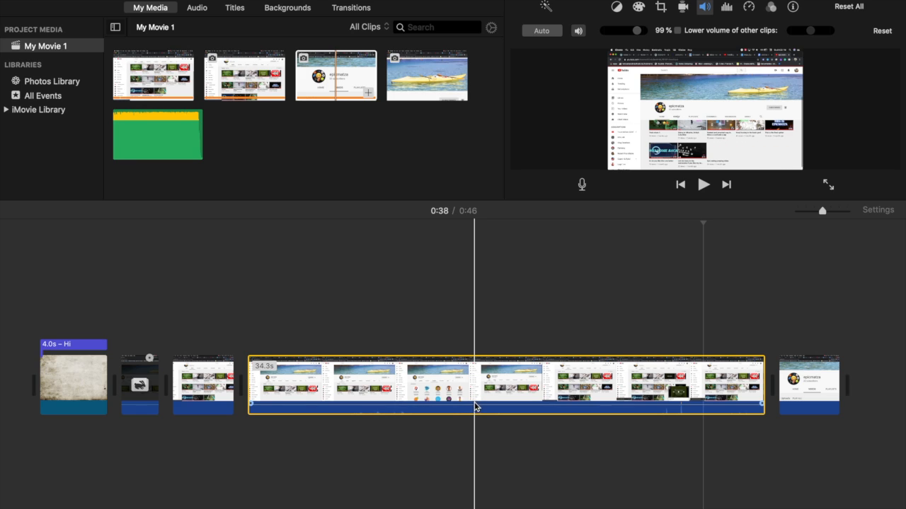
left_click_drag(474, 409, 472, 397)
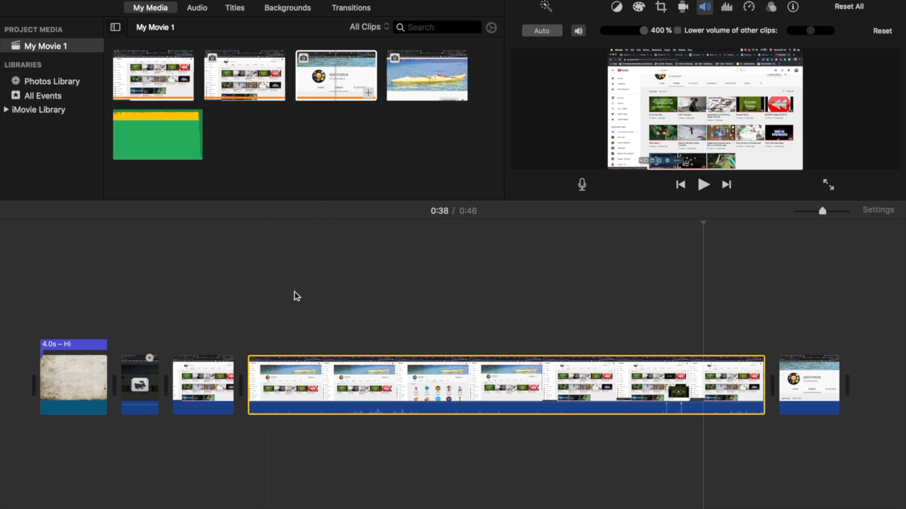
left_click_drag(362, 401, 363, 422)
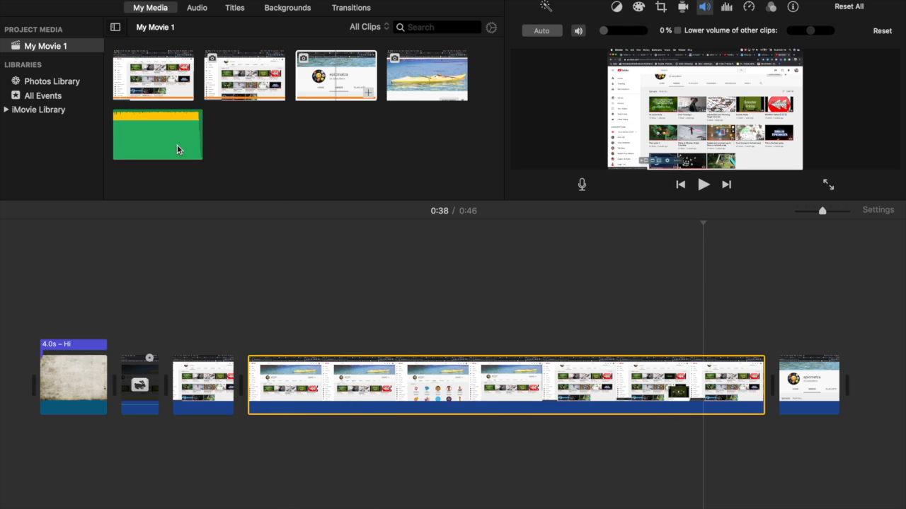
- Add the St_Anne_s_Reel music beneath the timeline clips and align its start with the beginning of the movie
left_click(171, 125)
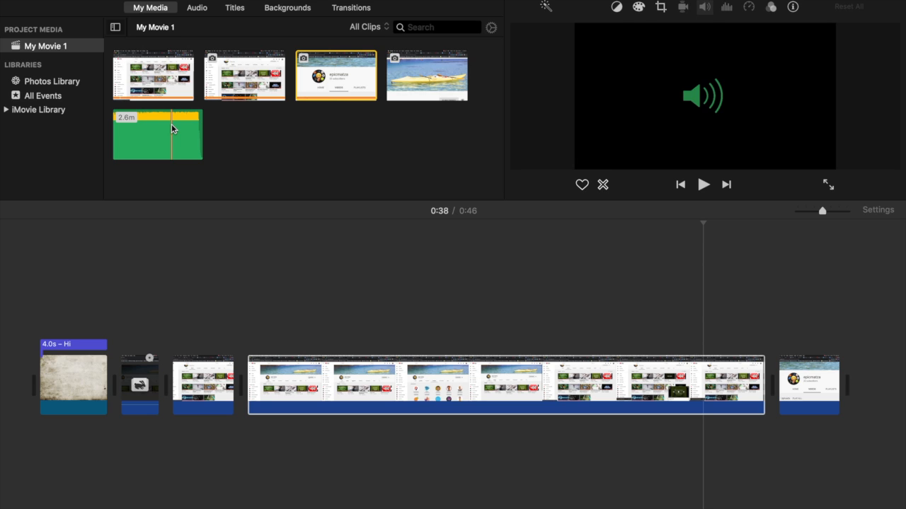
left_click_drag(172, 128, 47, 456)
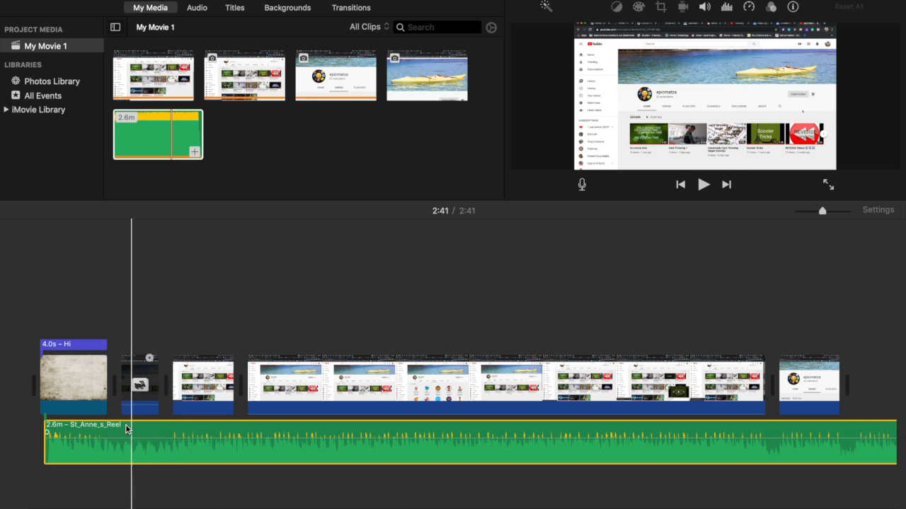
left_click_drag(130, 433, 115, 431)
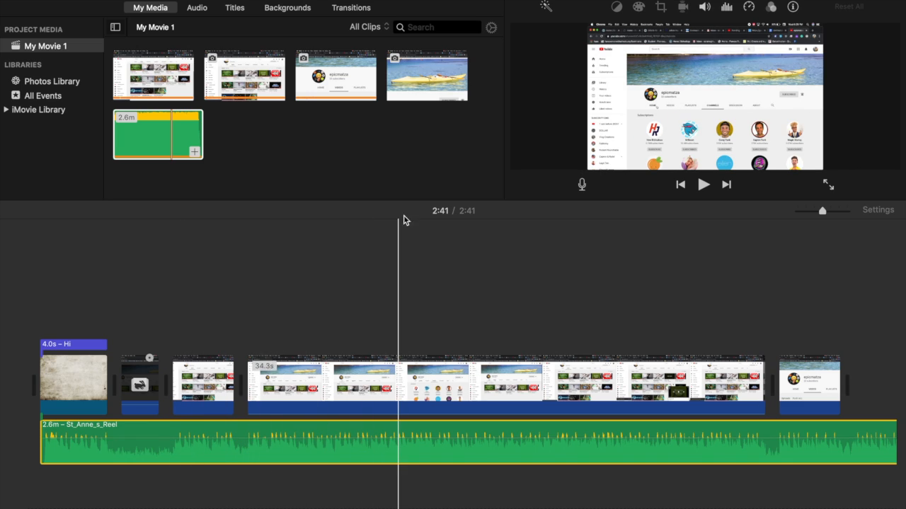
- Add the kayak banner still to the end of the timeline, following the channel logo still
scroll(399, 276, "right", 15)
scroll(412, 439, "left", 5)
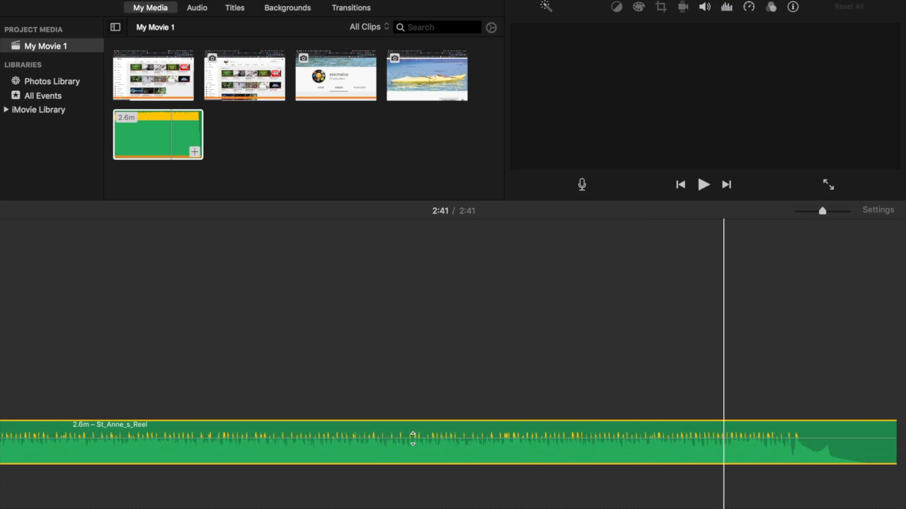
scroll(453, 435, "left", 5)
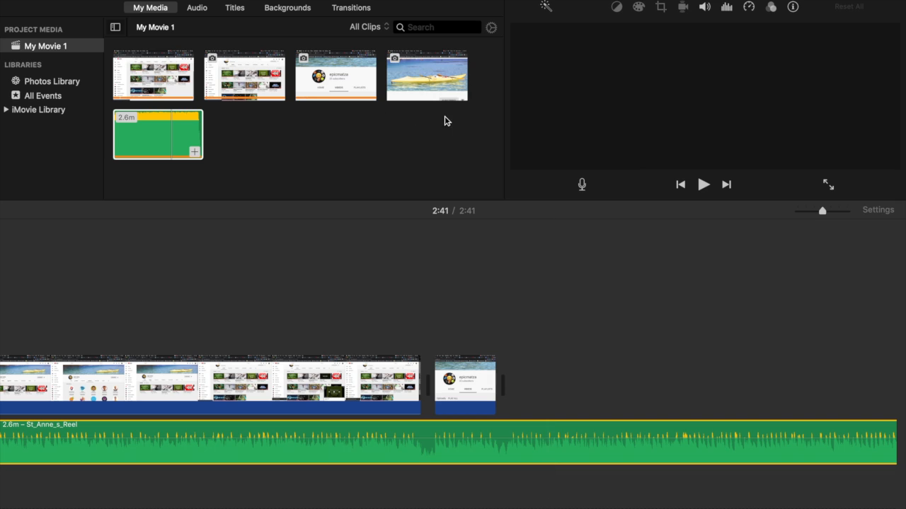
left_click_drag(532, 281, 535, 387)
left_click(529, 385)
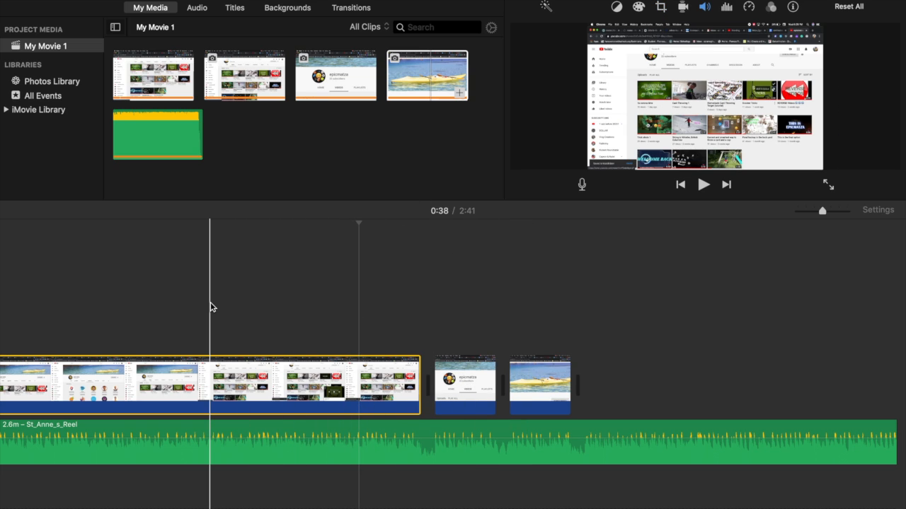
scroll(210, 307, "left", 5)
scroll(210, 307, "left", 7)
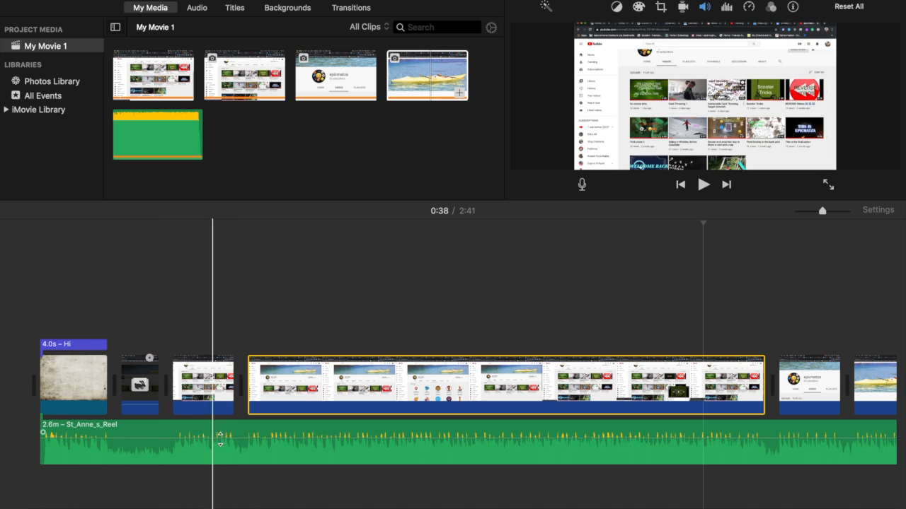
scroll(612, 432, "right", 10)
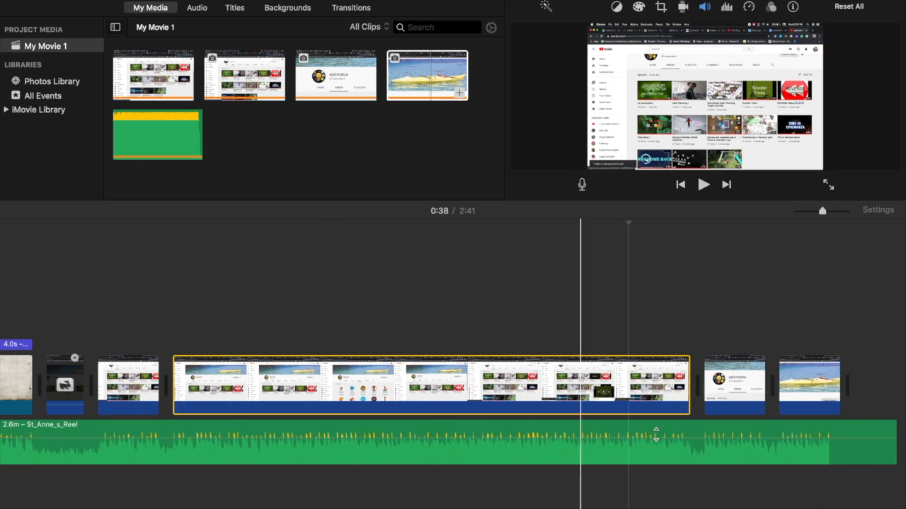
scroll(607, 426, "right", 11)
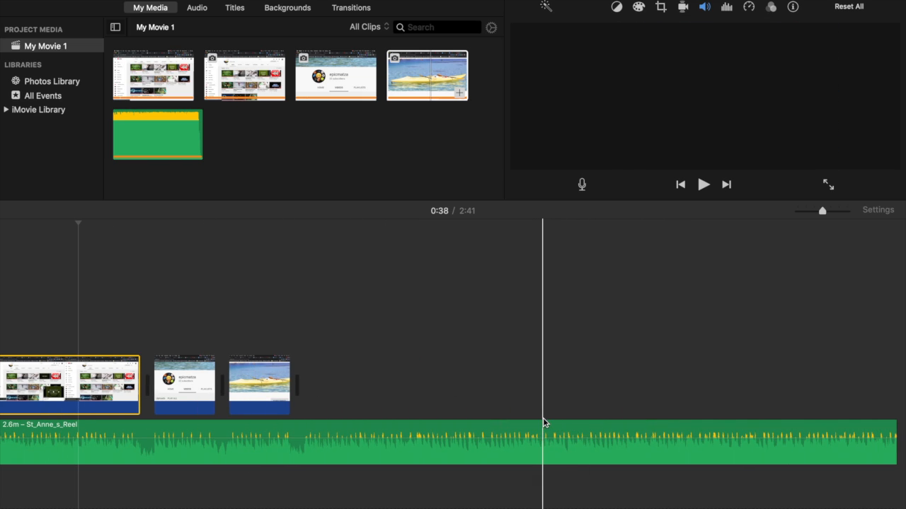